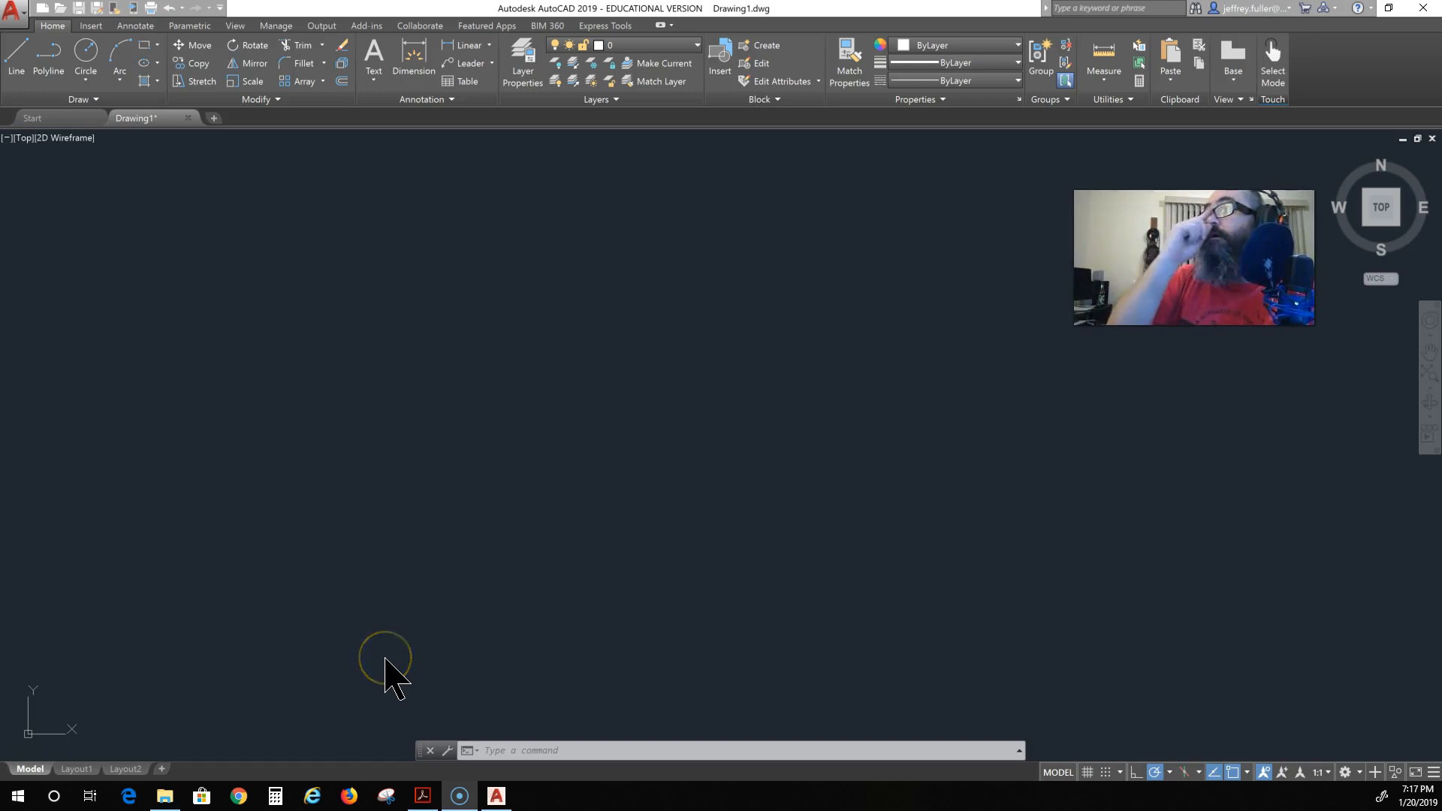
- Review the AutoCAD exam objectives PDF in Adobe Acrobat, and return to the drawing
left_click(423, 796)
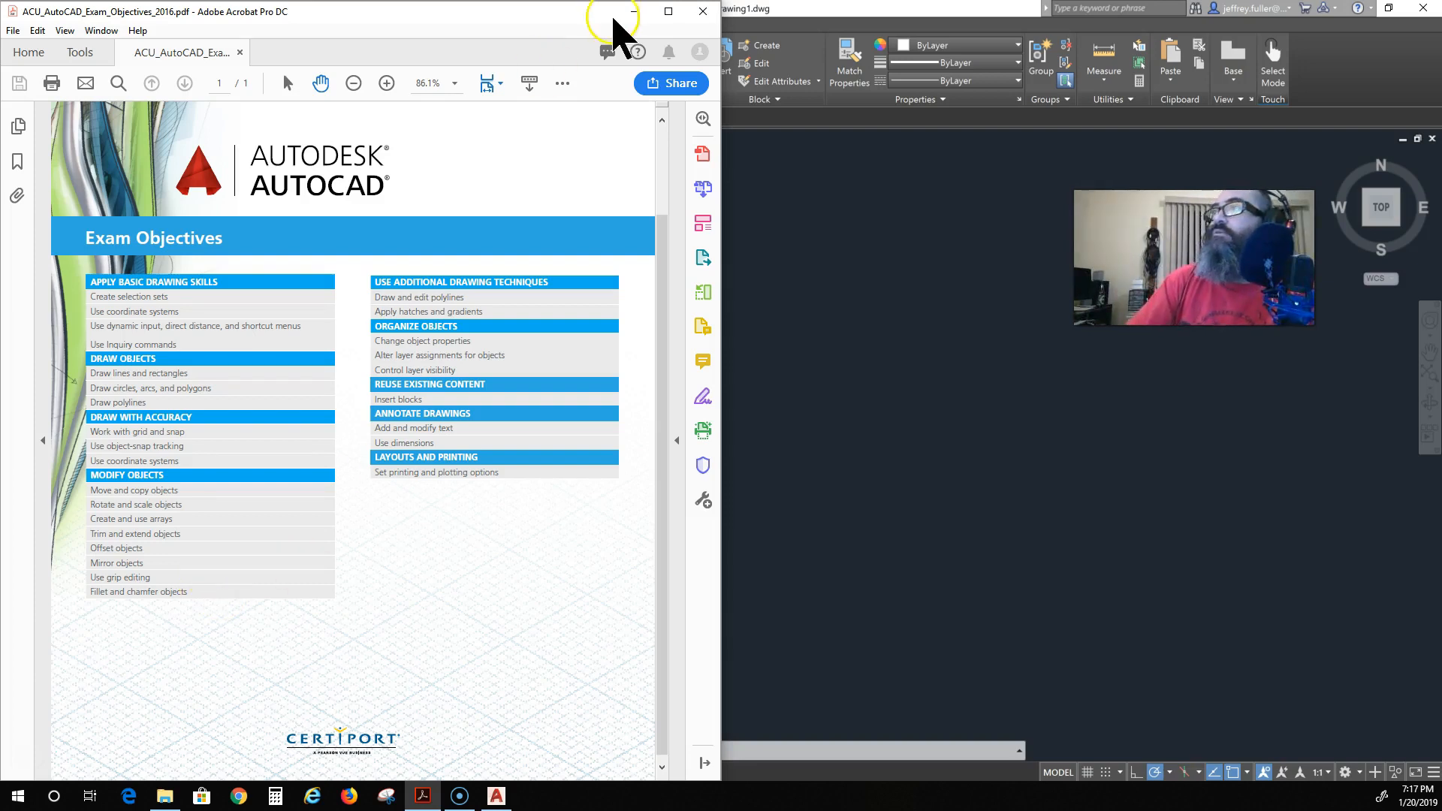
left_click(632, 12)
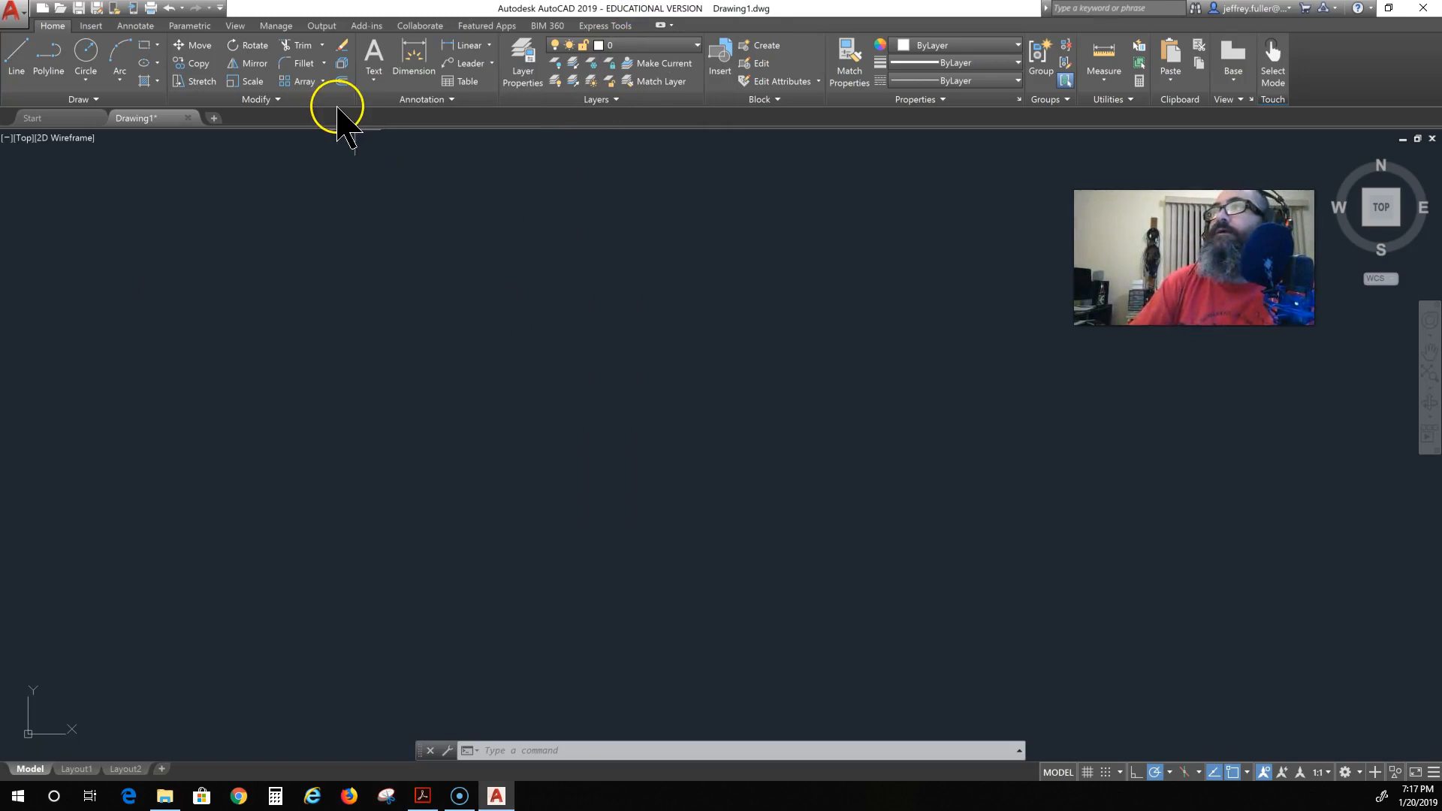
- Draw a wide rectangle by two opposite corners in the middle of the empty drawing
left_click(145, 45)
left_click(287, 311)
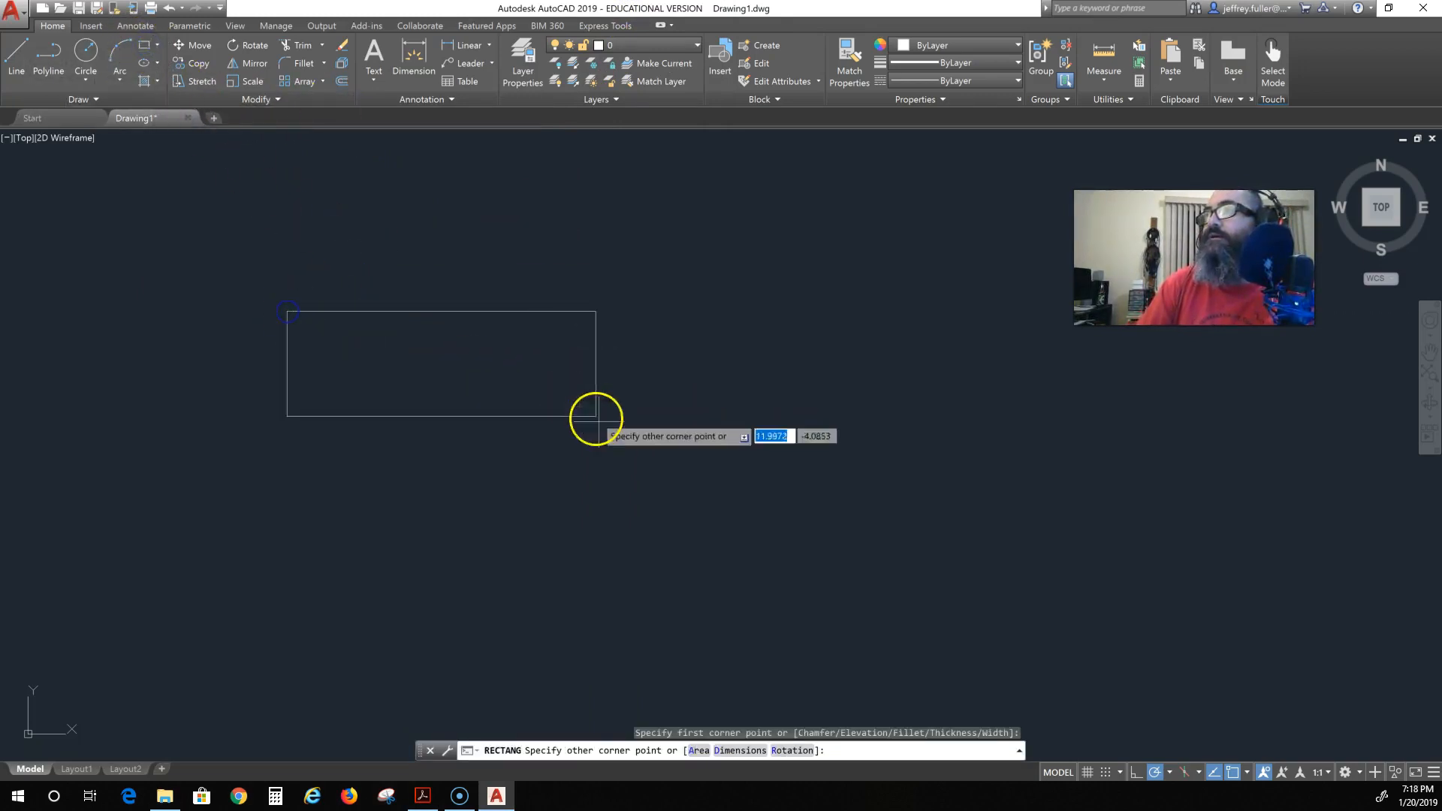
left_click(732, 498)
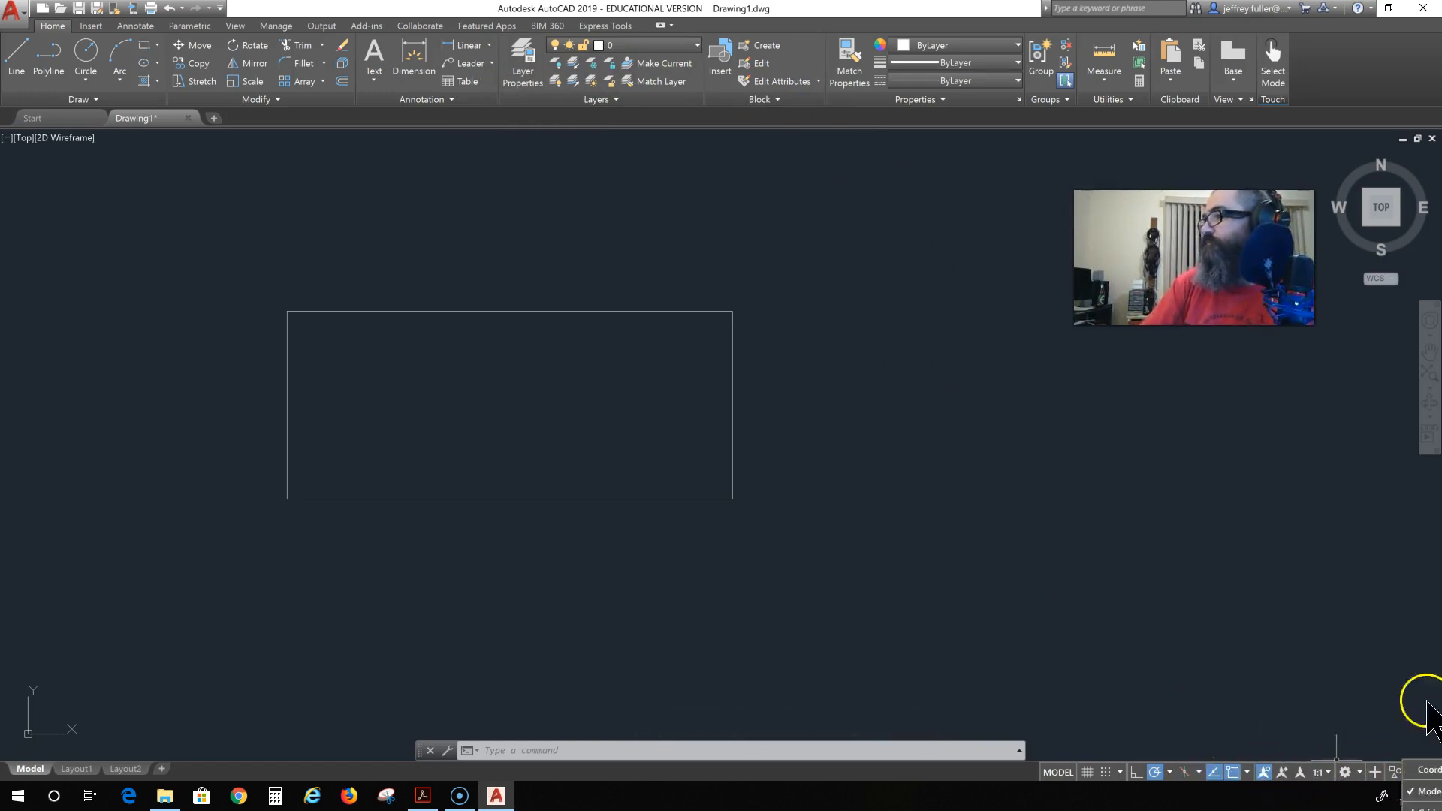
- Add the Dynamic Input and LineWeight controls to the status bar and turn on lineweight display
left_click(1433, 771)
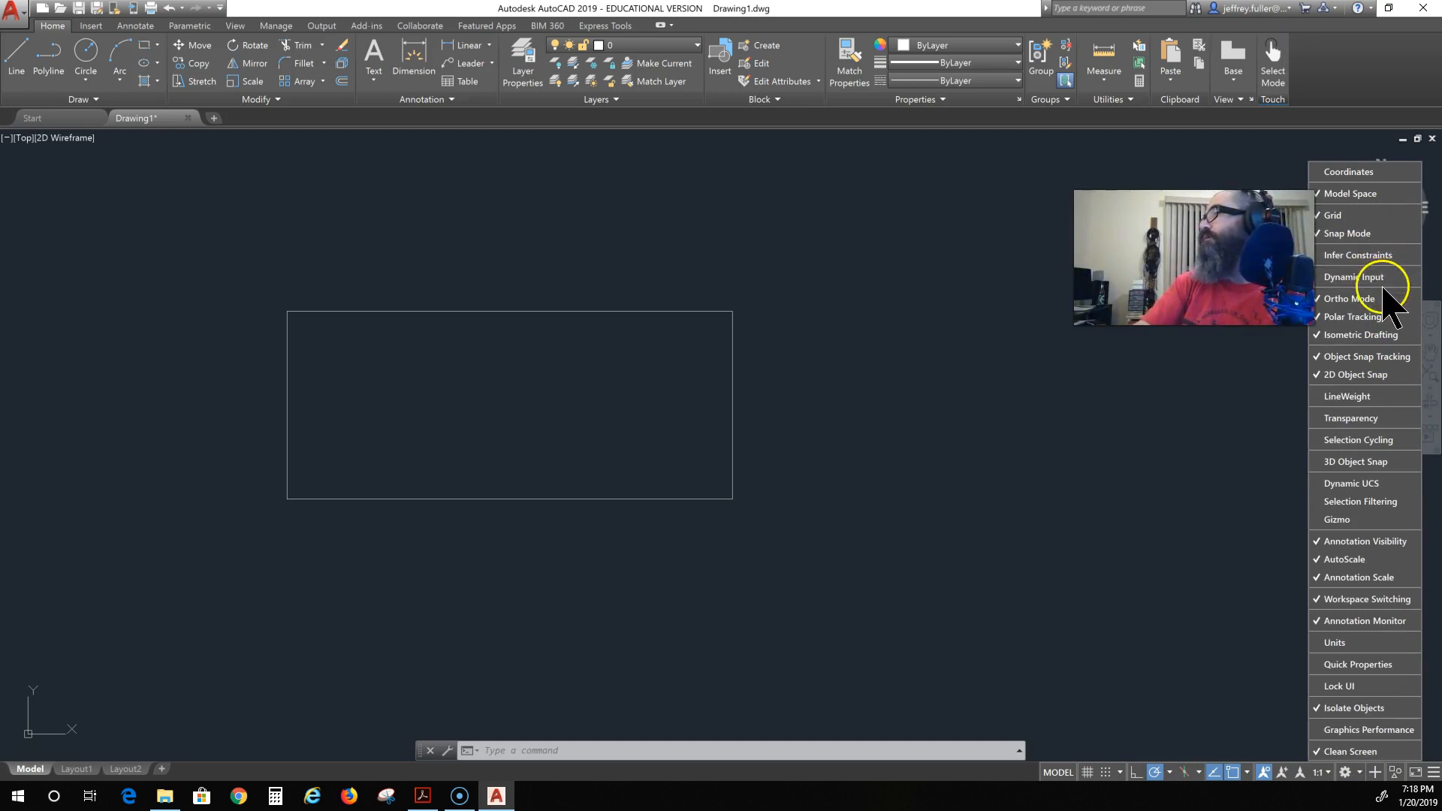
left_click(1367, 275)
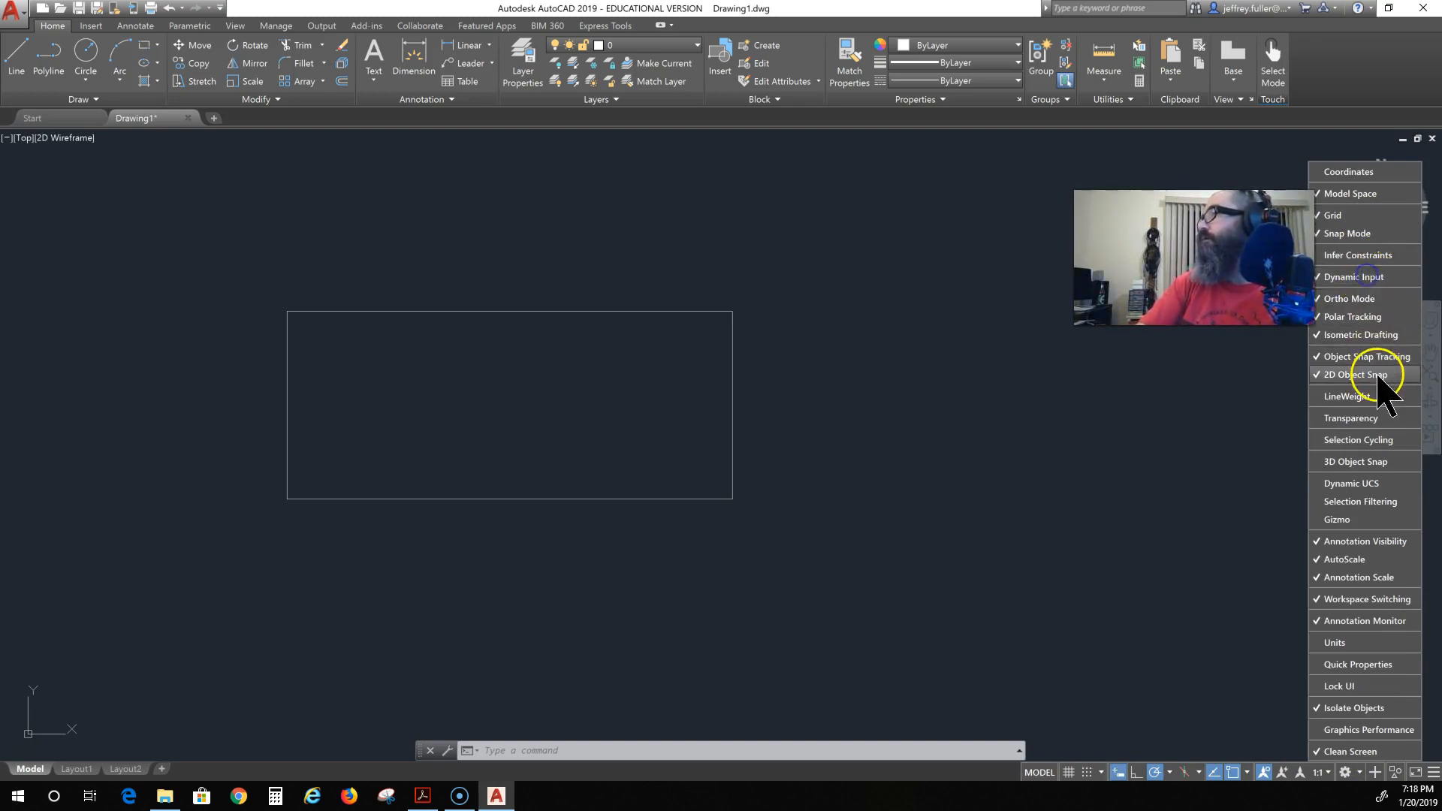
left_click(1381, 398)
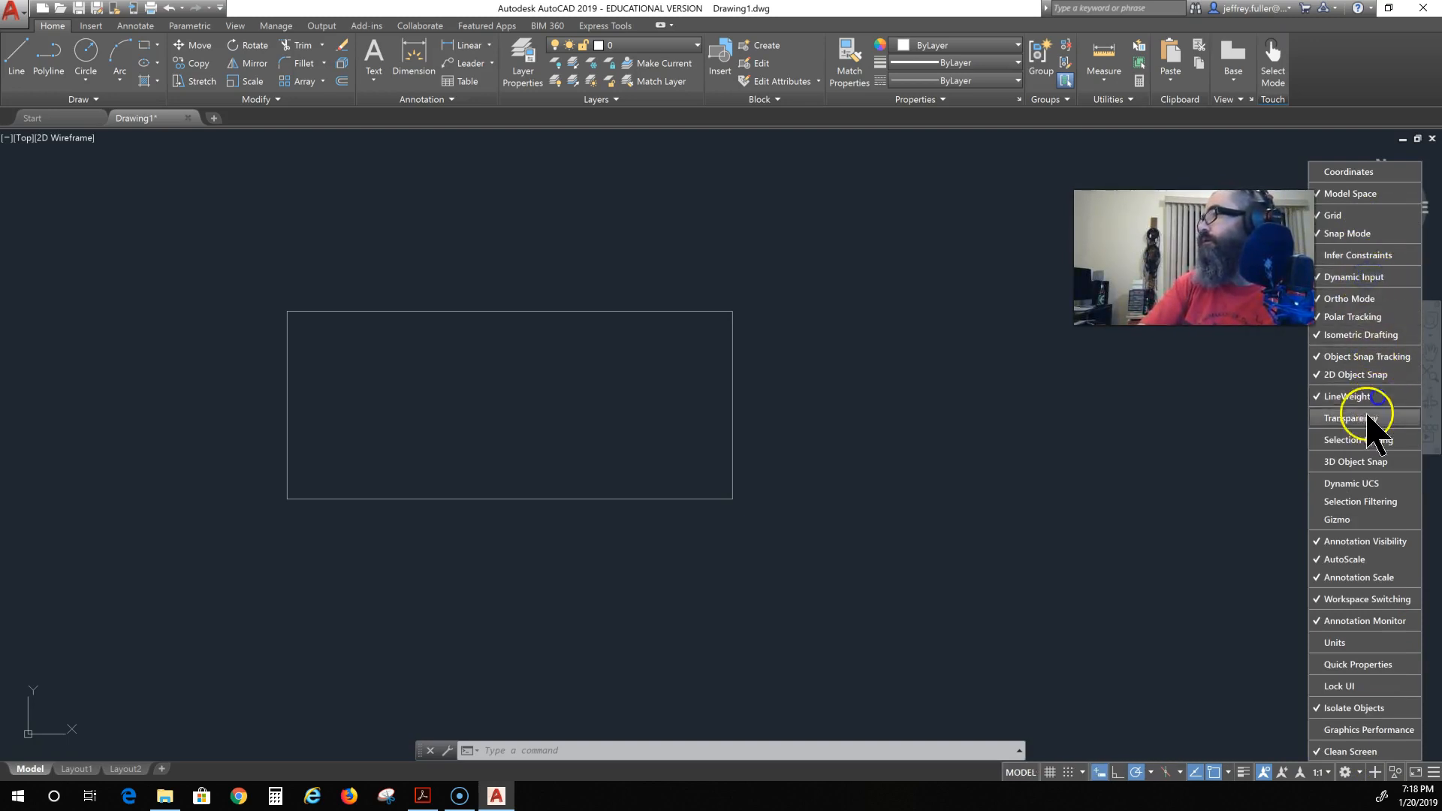
left_click(1244, 771)
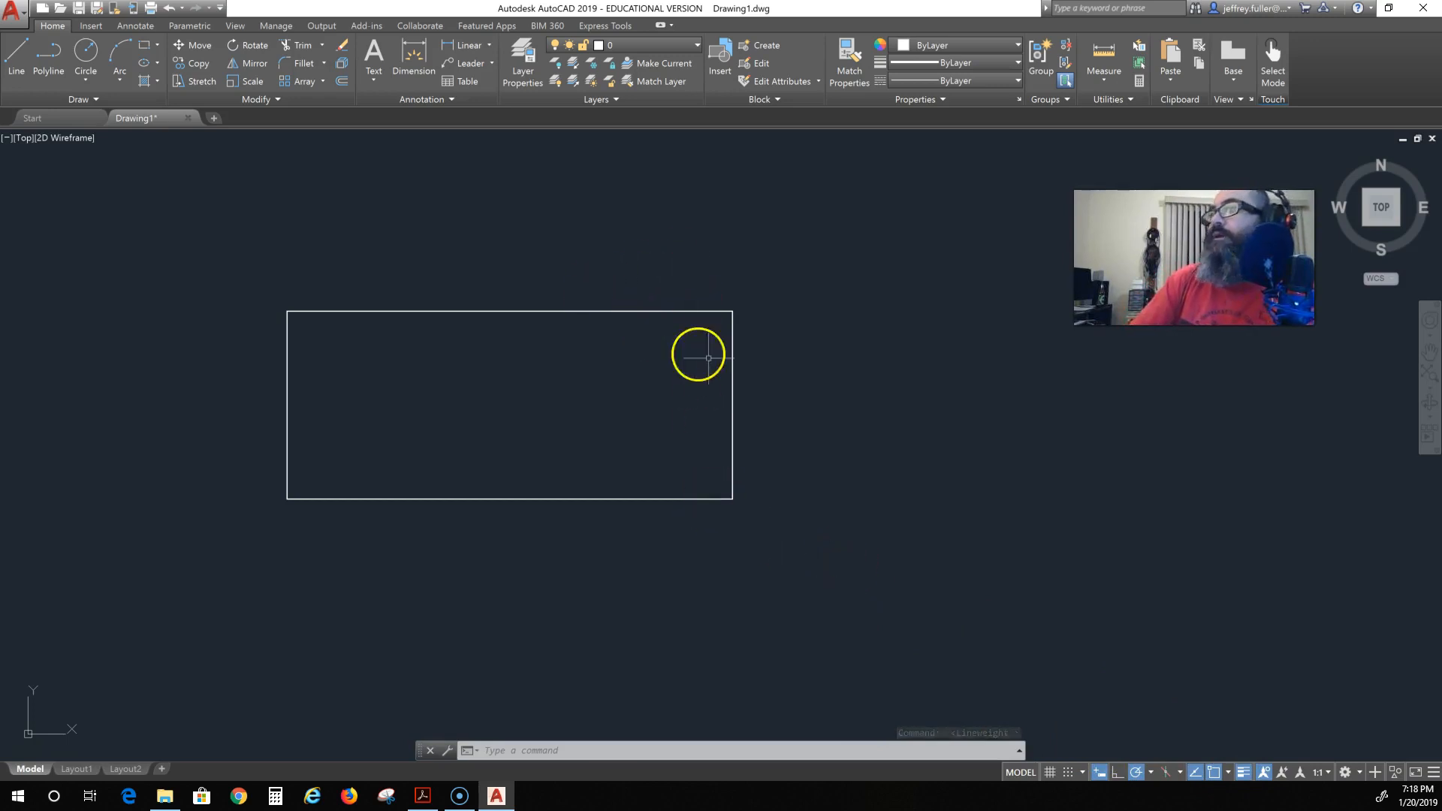
- Stretch the rectangle's upper edge straight upward by its midpoint grip to make the rectangle taller
left_click(648, 310)
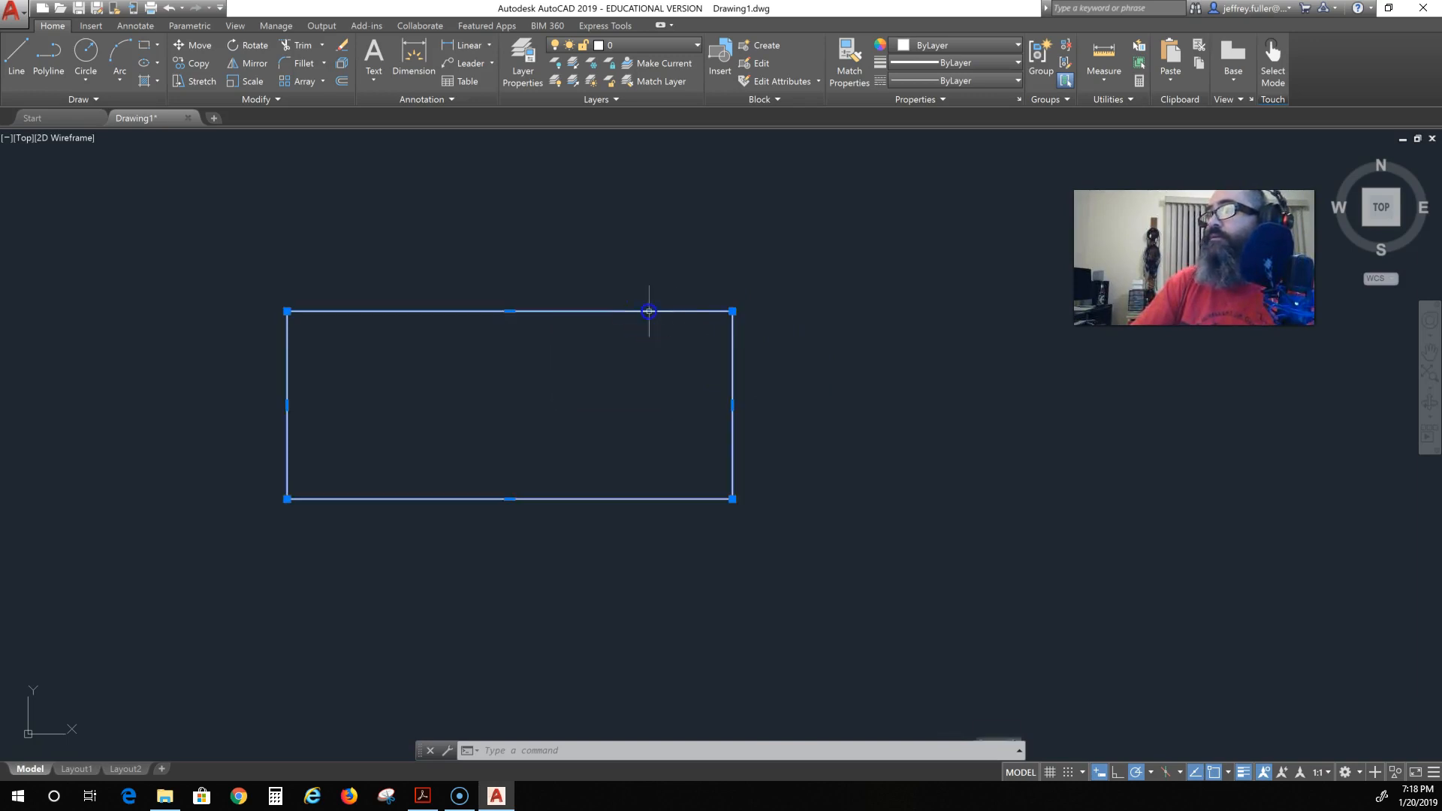
left_click(509, 311)
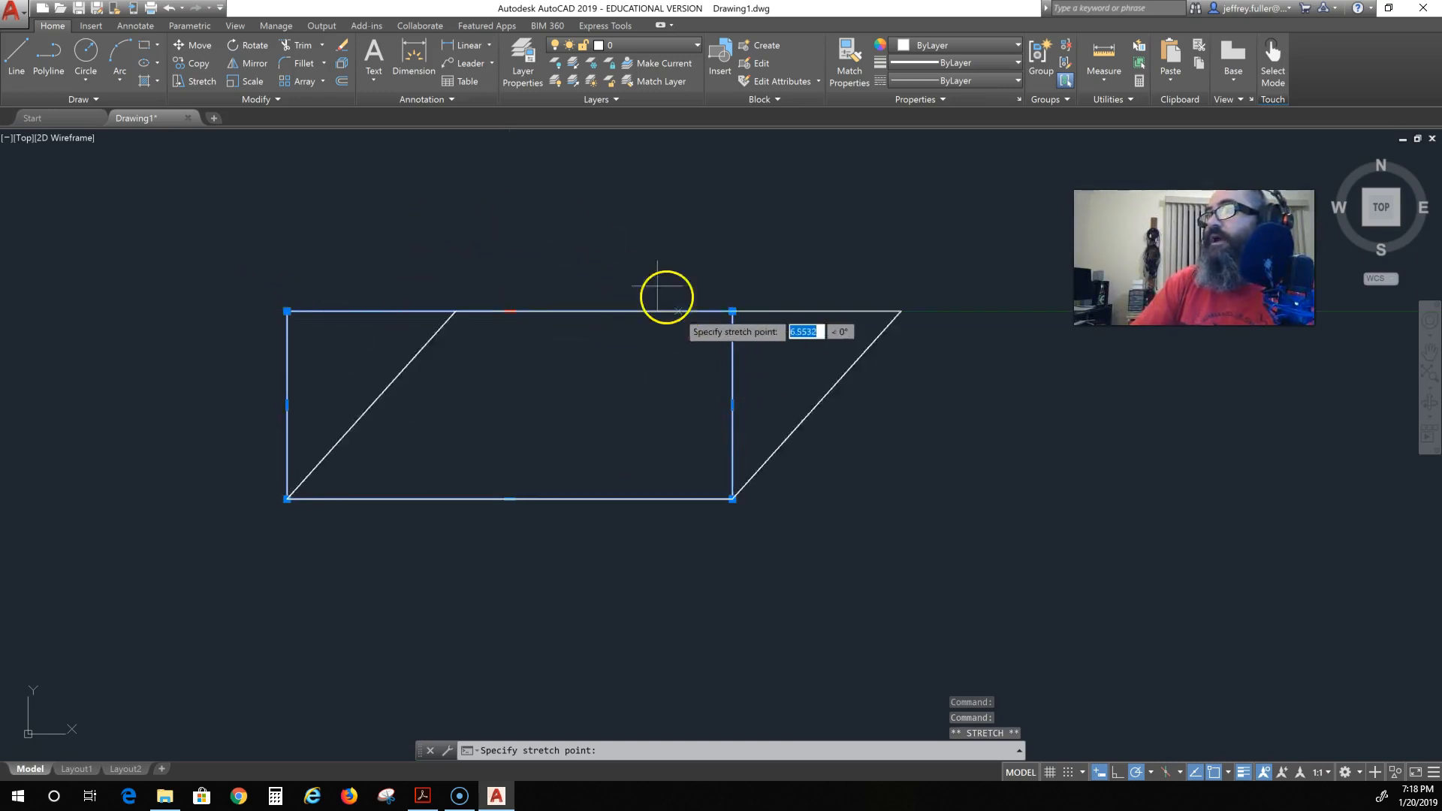
left_click(509, 224)
- Stretch the rectangle's right edge 3 units horizontally to the right by its midpoint grip
left_click(733, 361)
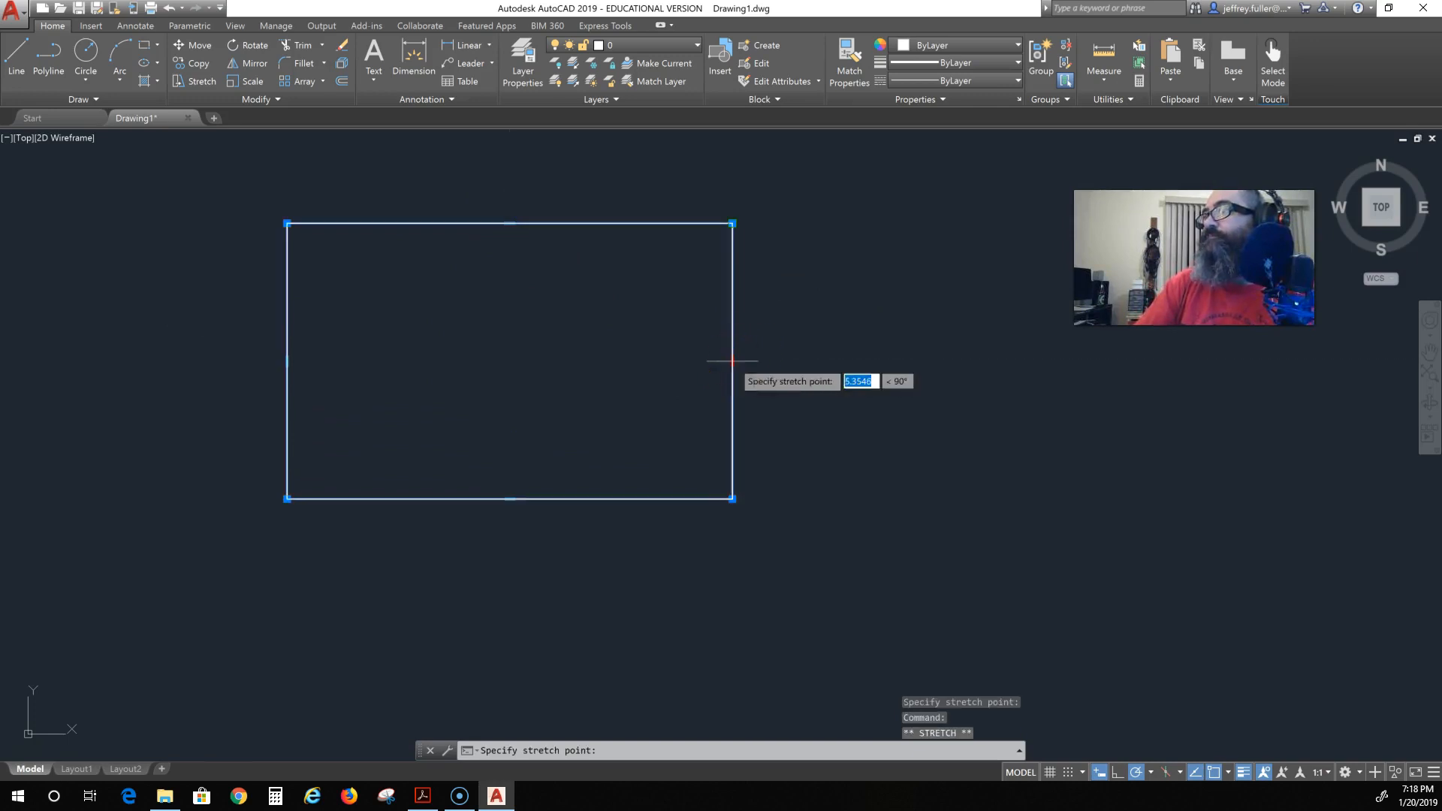
key("Down")
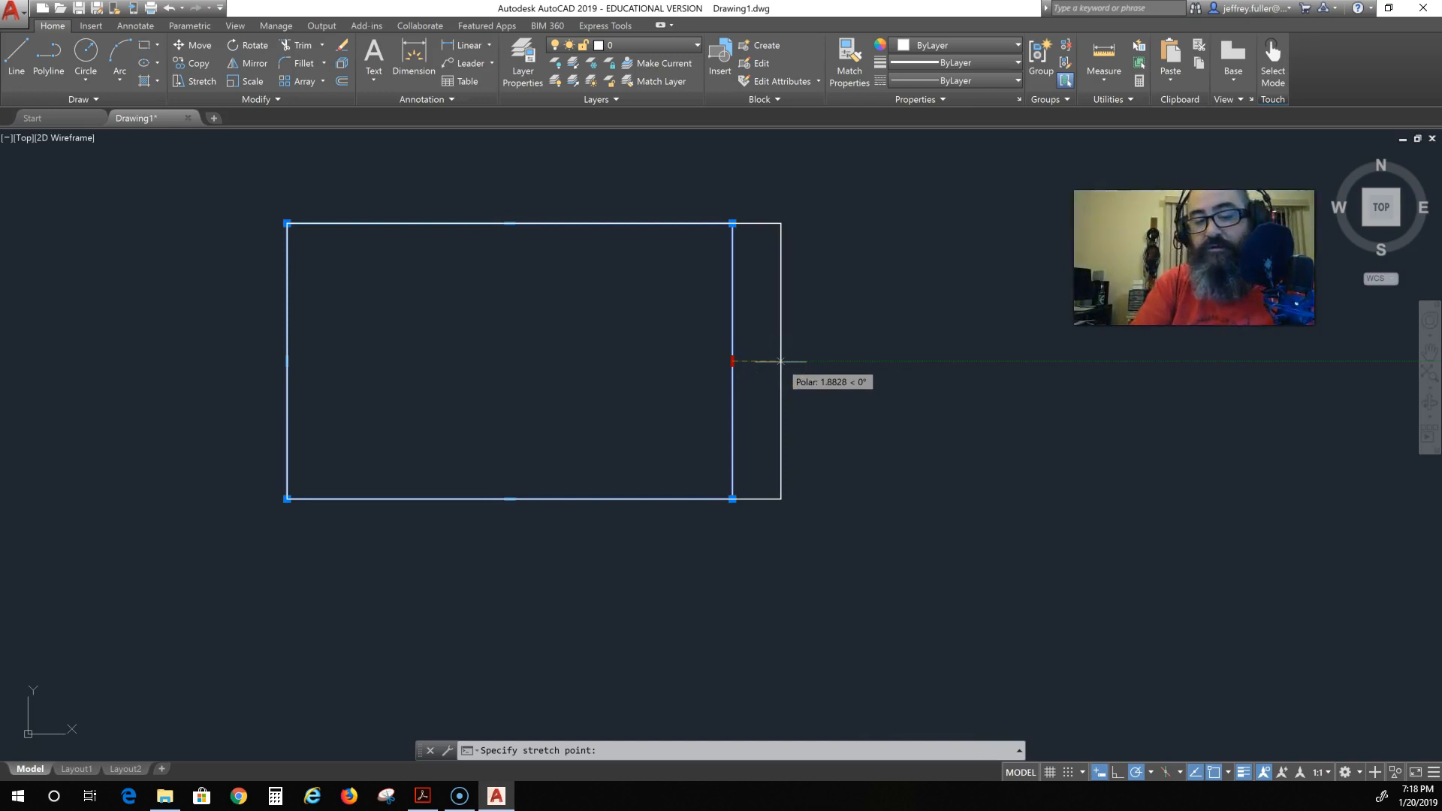
type("3")
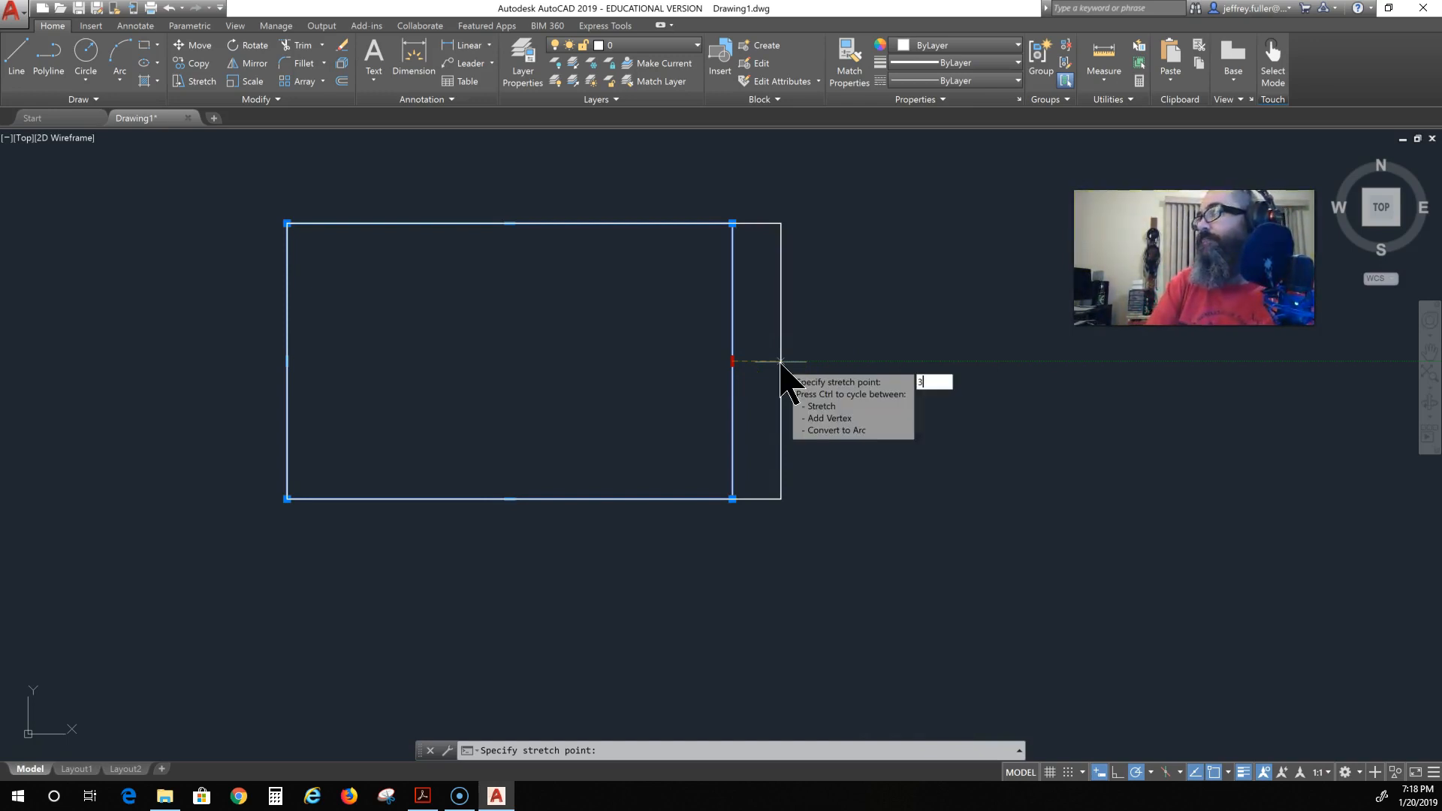
key("Return")
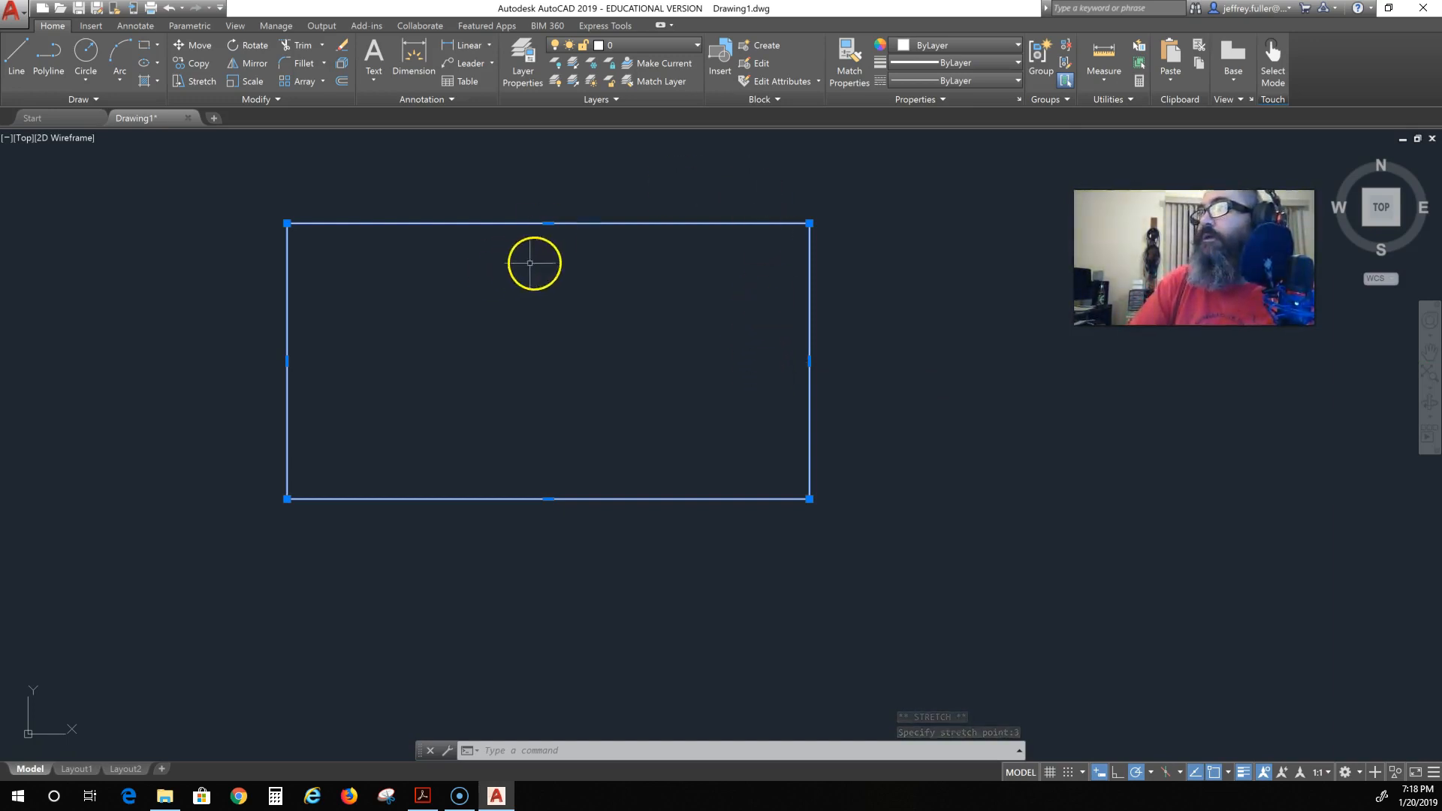
- Stretch the rectangle's right edge by its midpoint grip 2 units at an angle of 296°
left_click(809, 361)
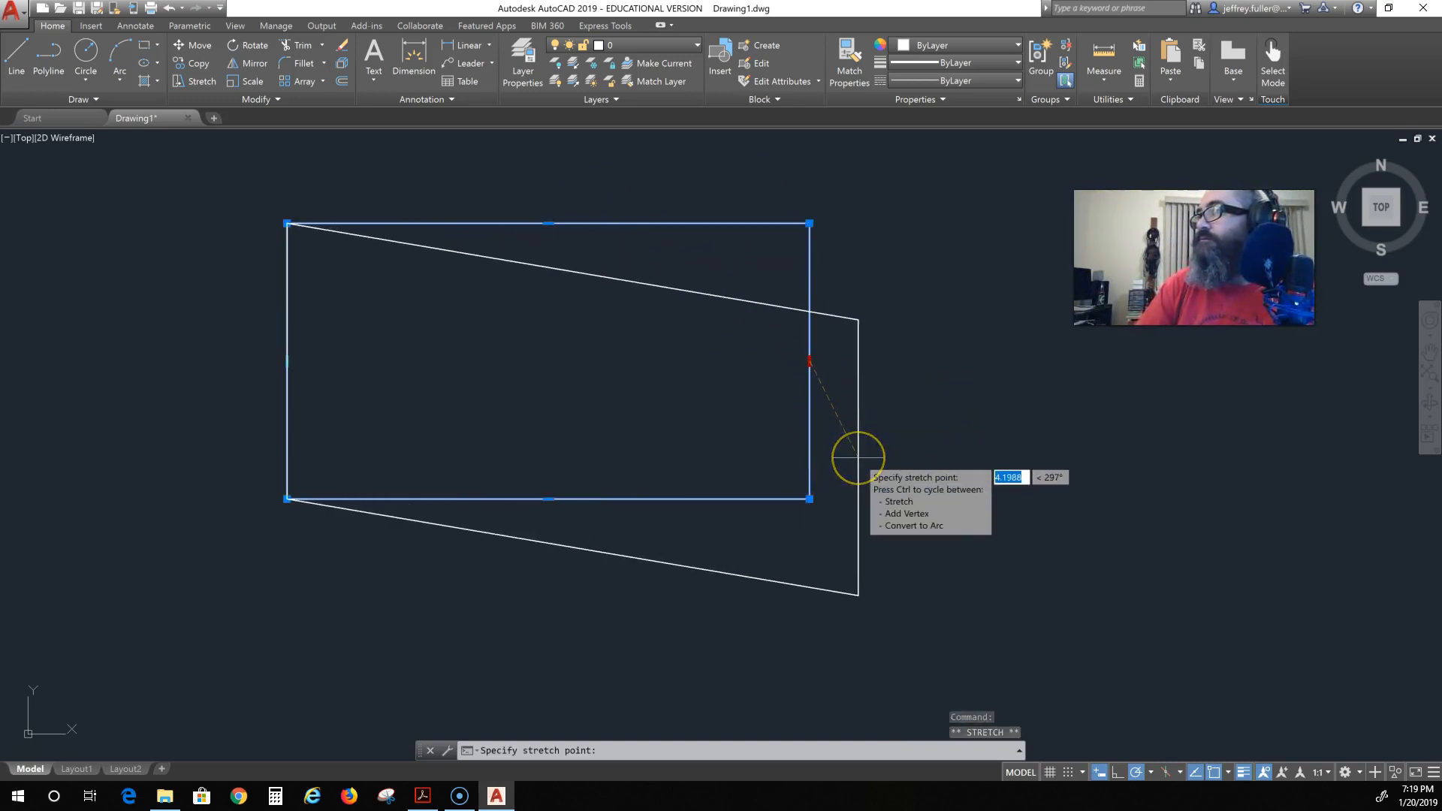
type("2")
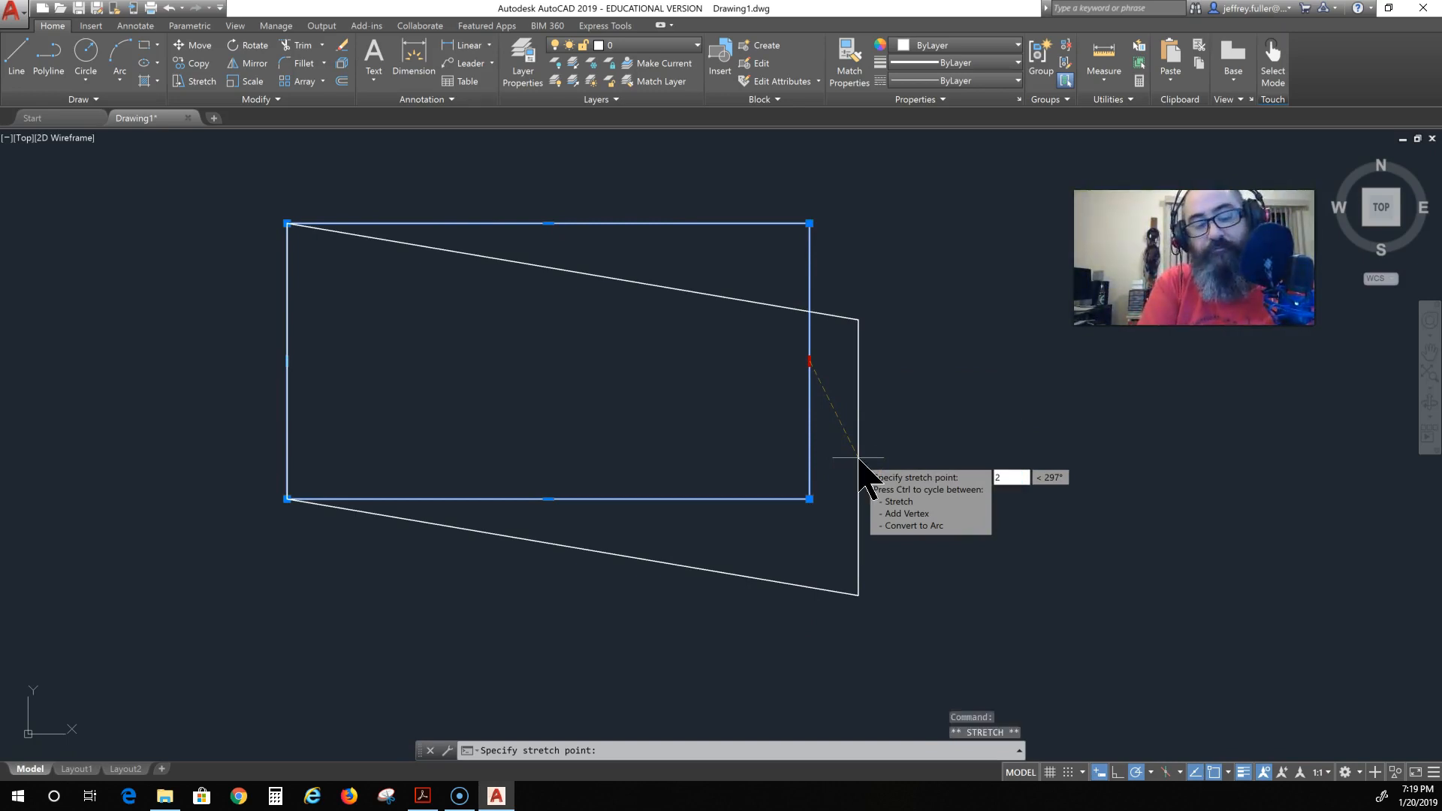
key("Tab")
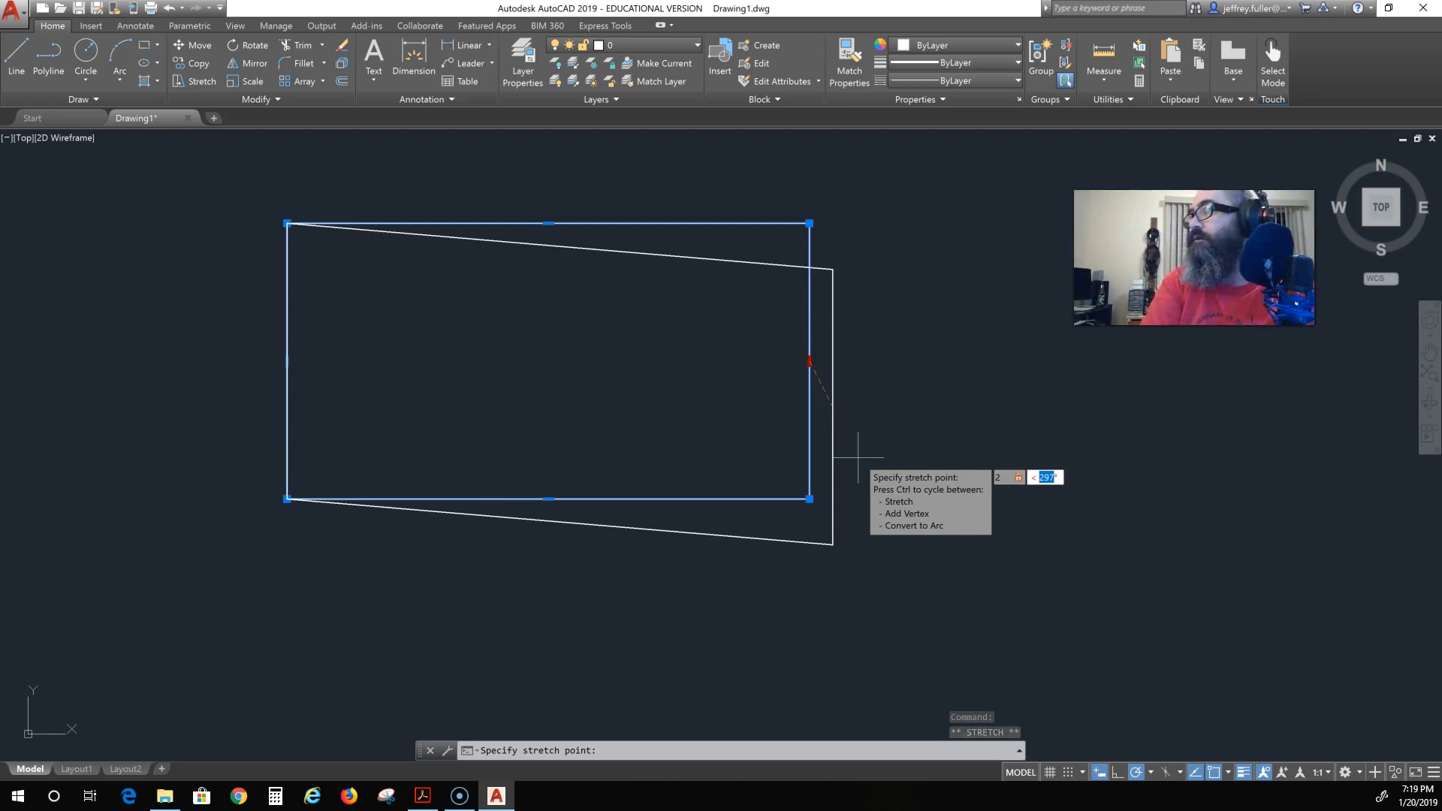
type("296")
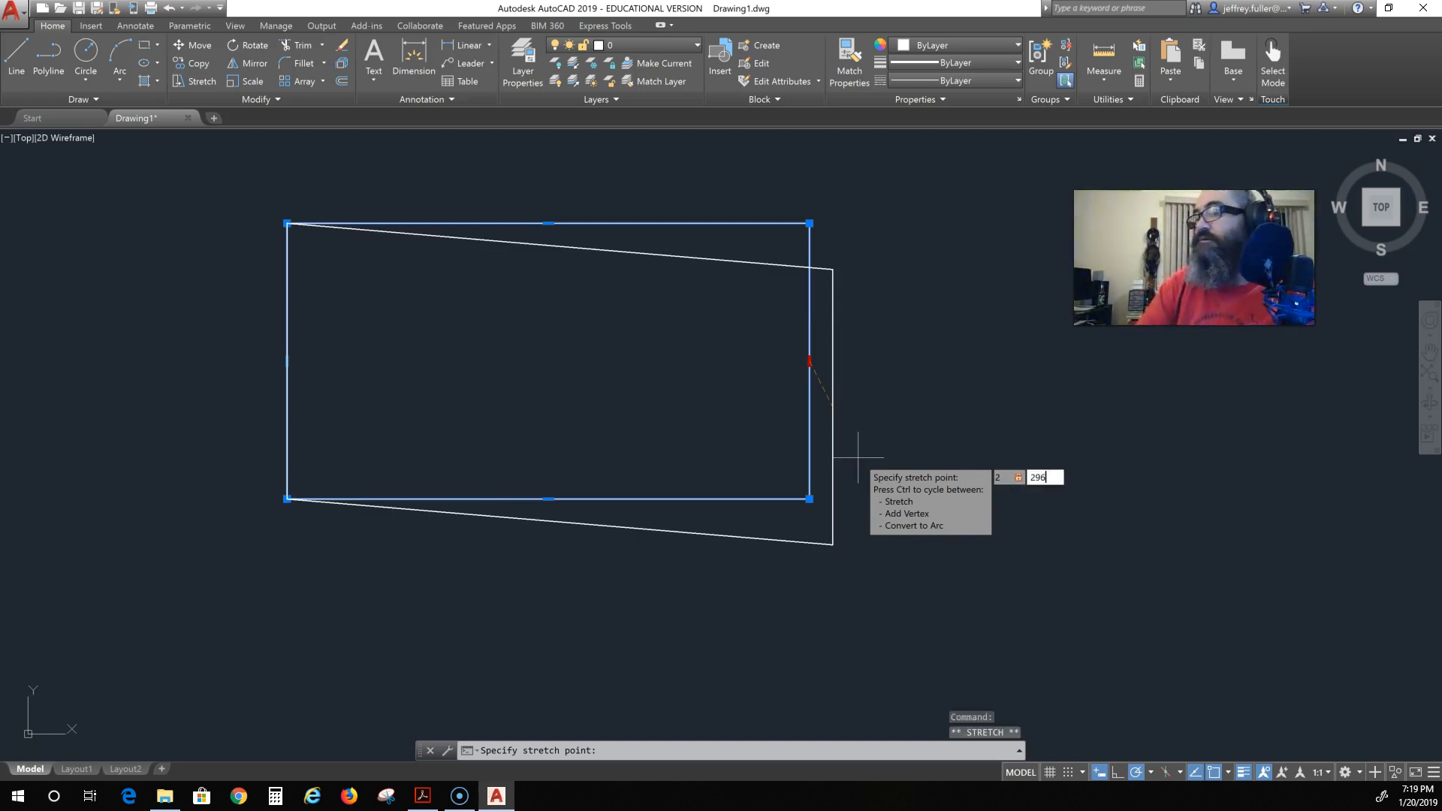
key("Return")
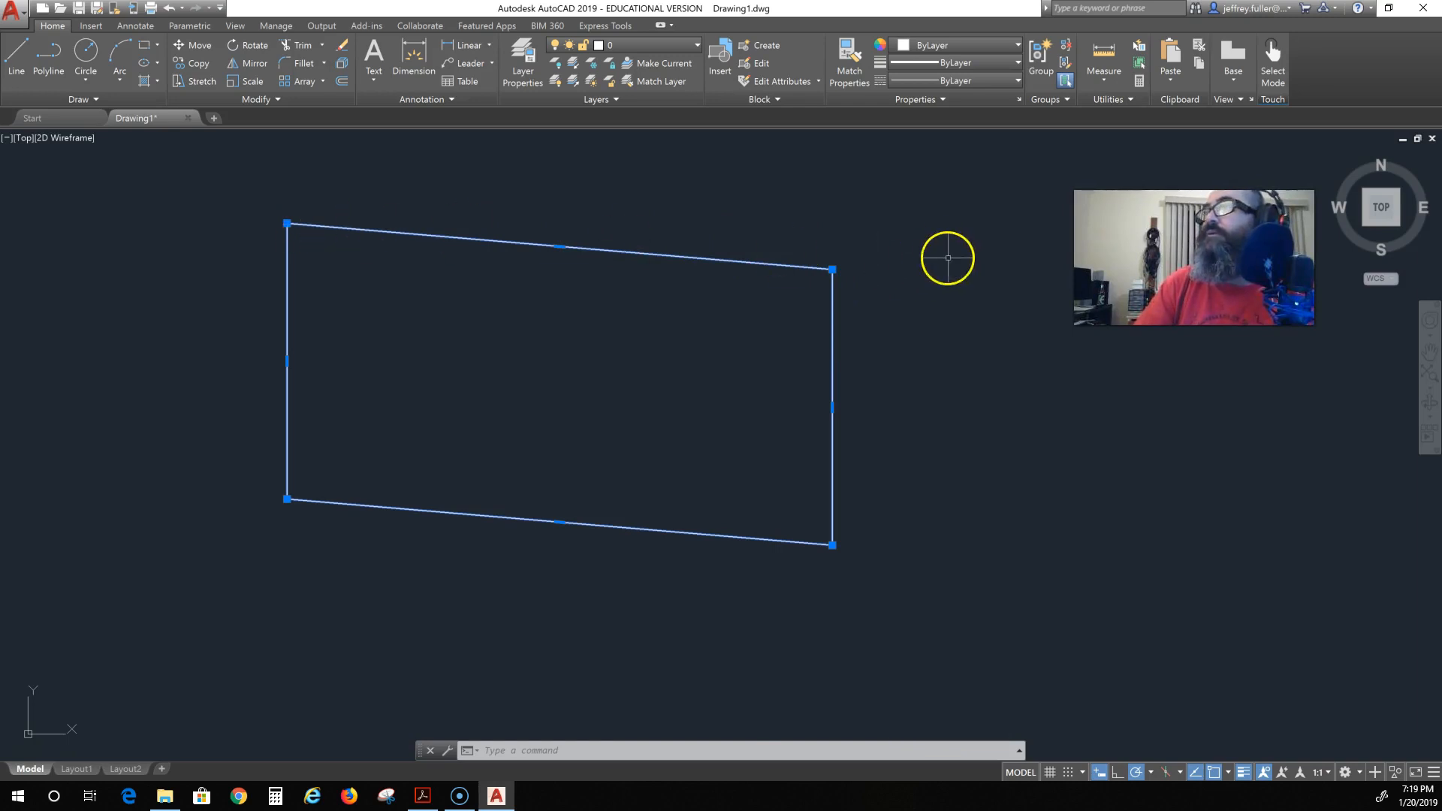
- Check the exam objectives PDF in Adobe Acrobat again and undo the last angled stretch of the rectangle
left_click(423, 797)
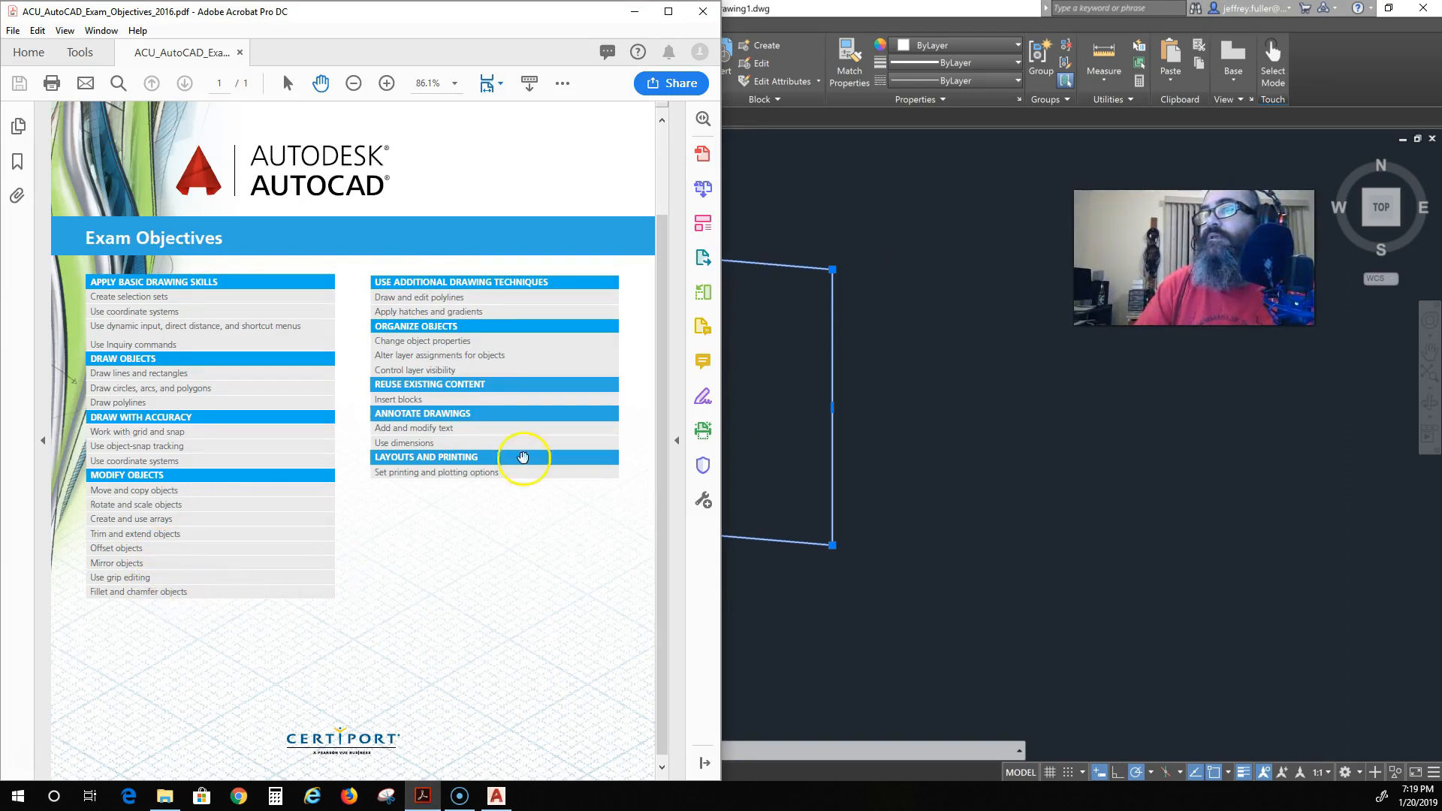
left_click(636, 11)
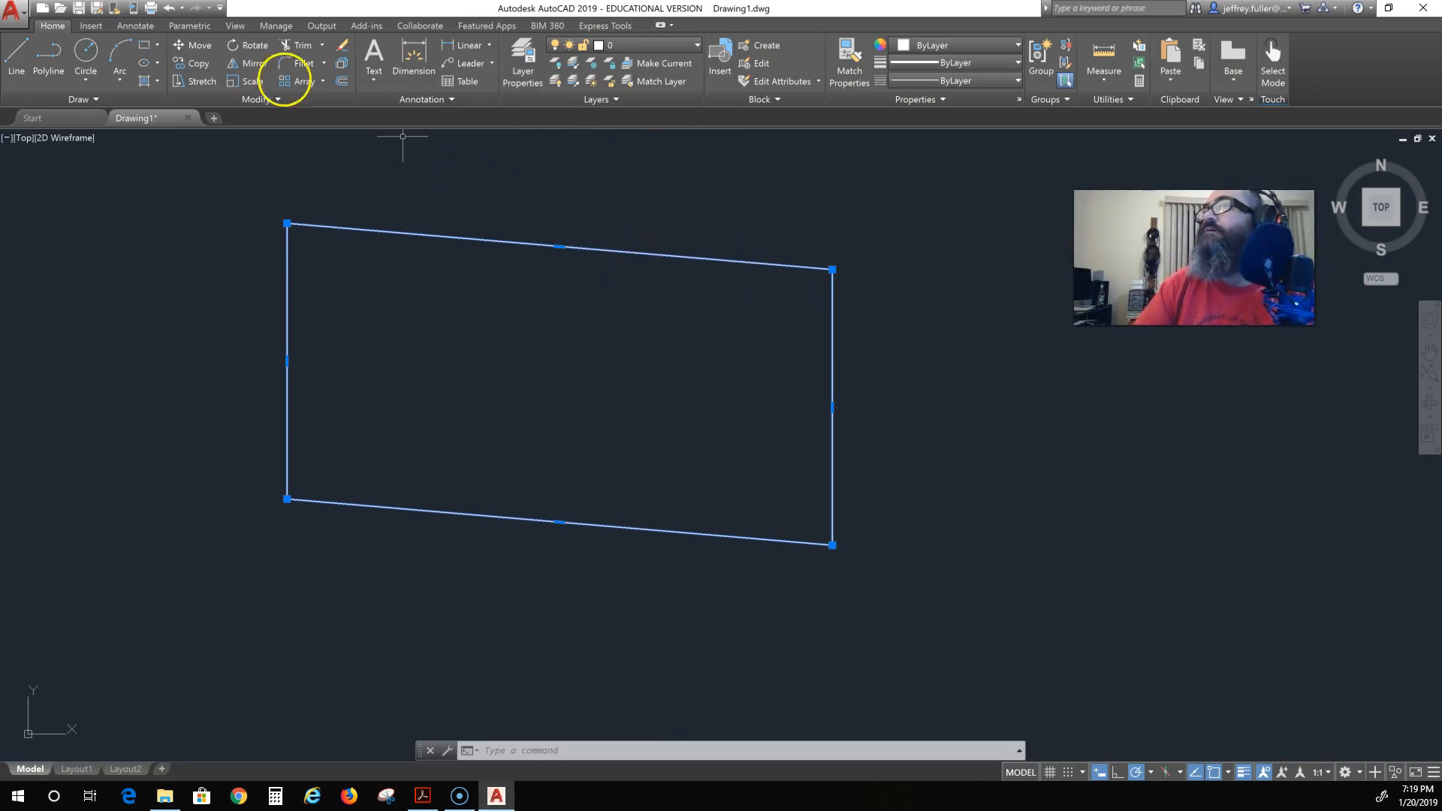
left_click(169, 7)
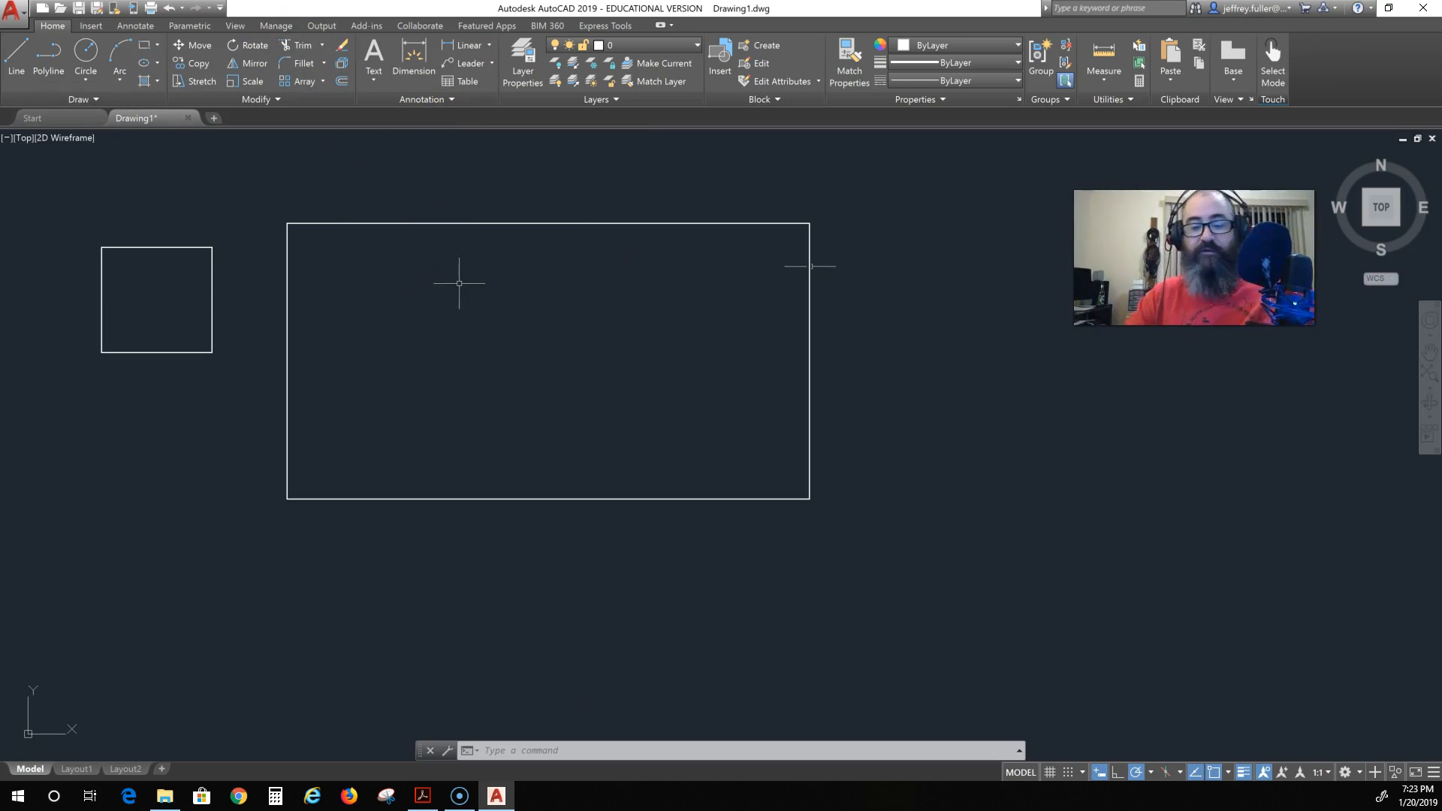
- Fillet the upper-right corner of the large rectangle with a radius of .25
type("fillrt")
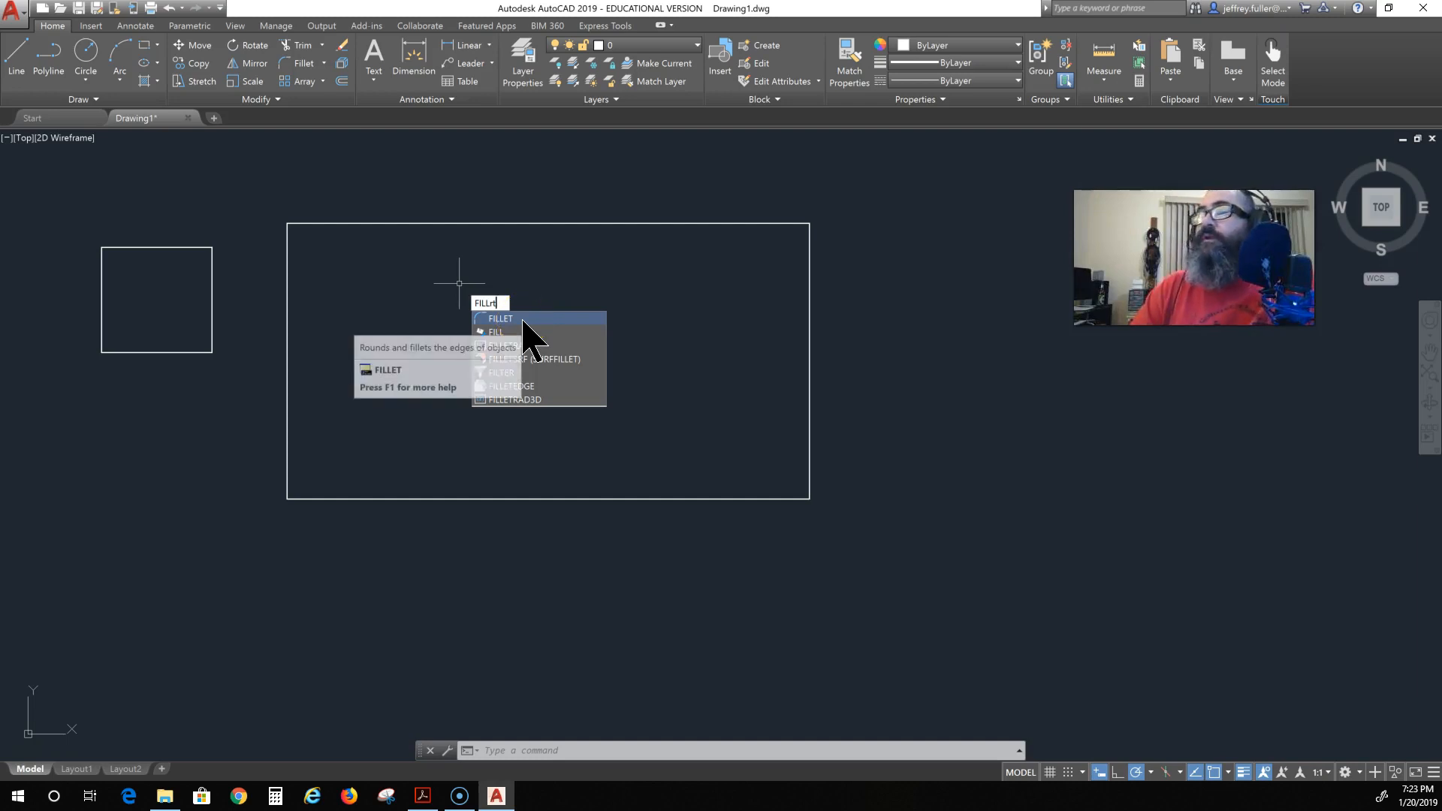
left_click(519, 322)
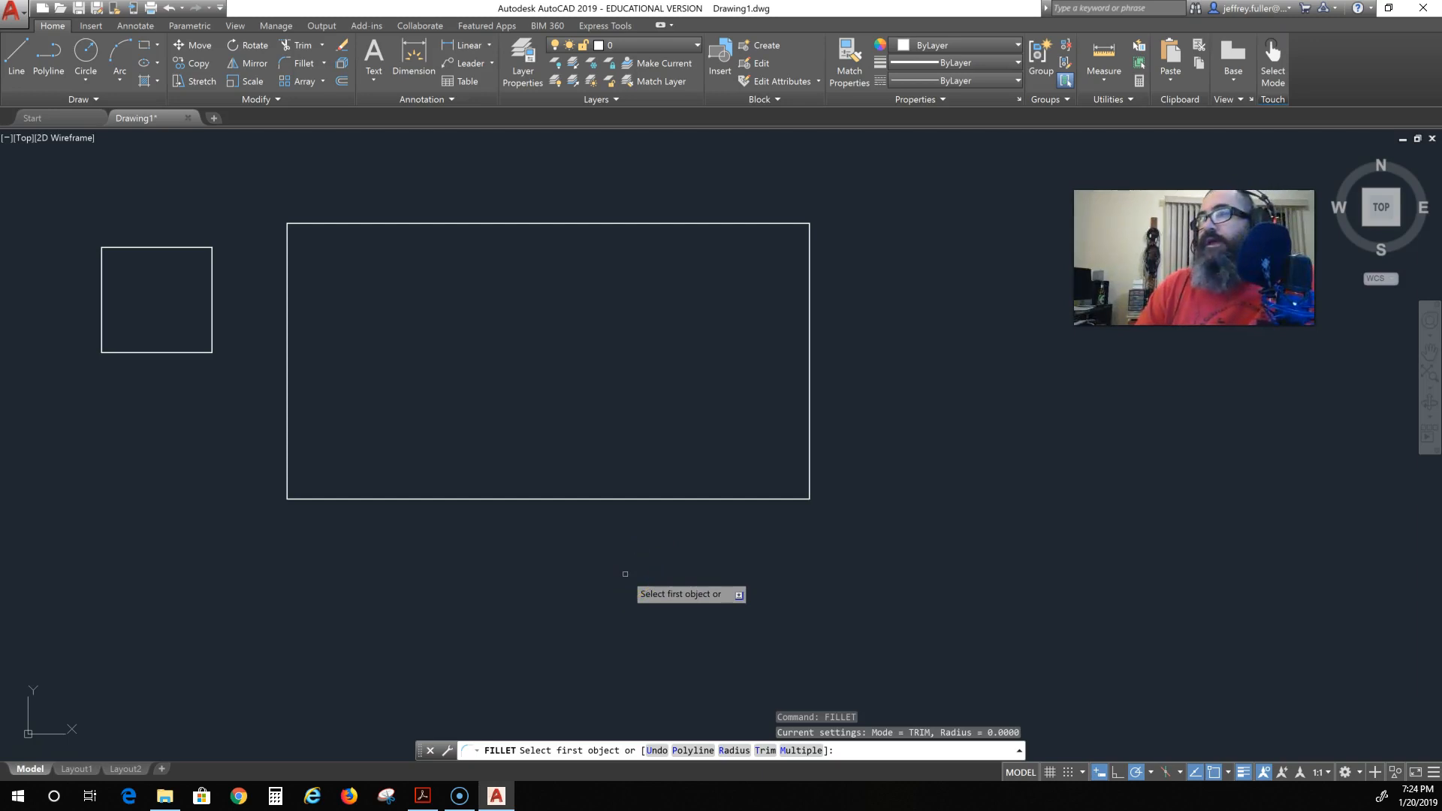
left_click(693, 581)
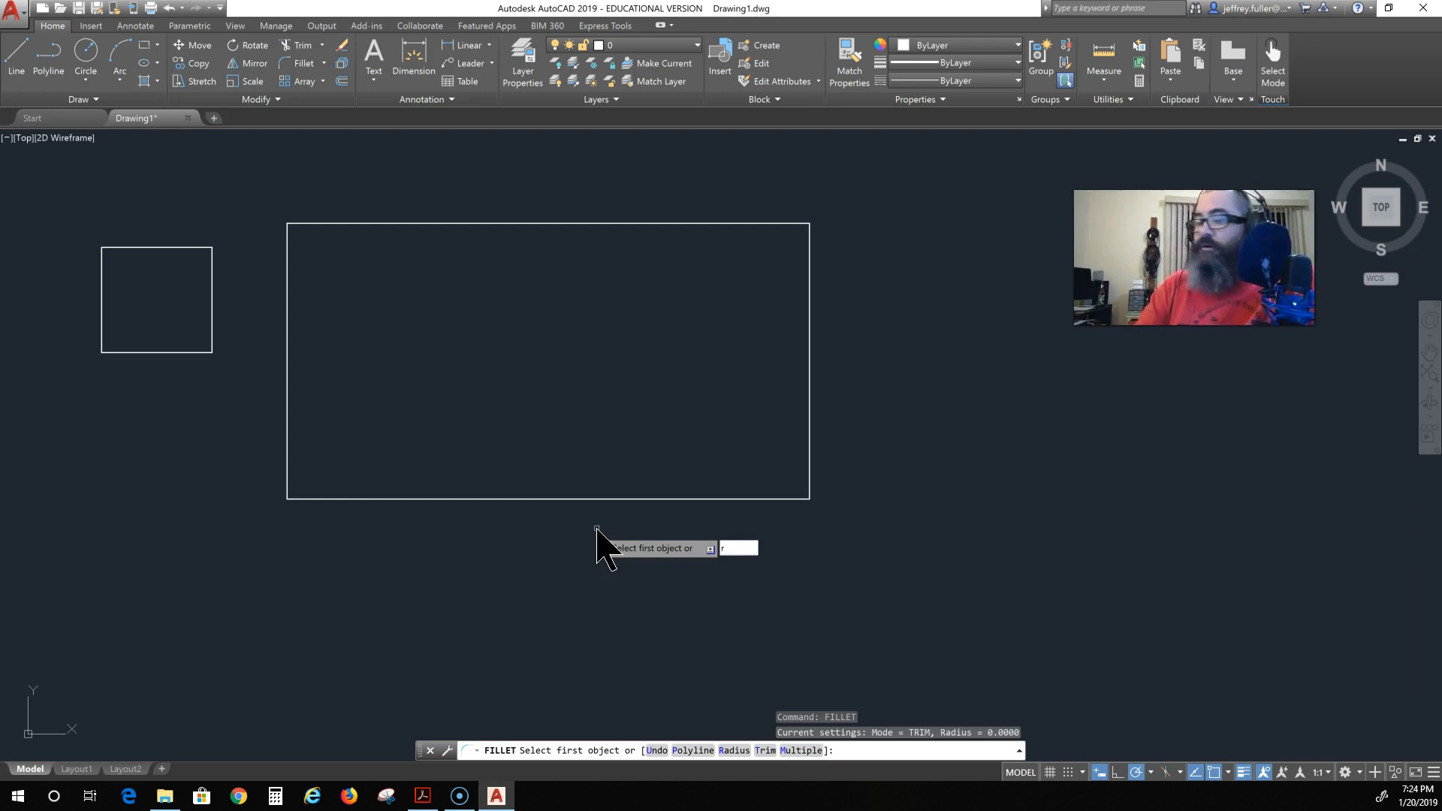
type("r")
key("Return")
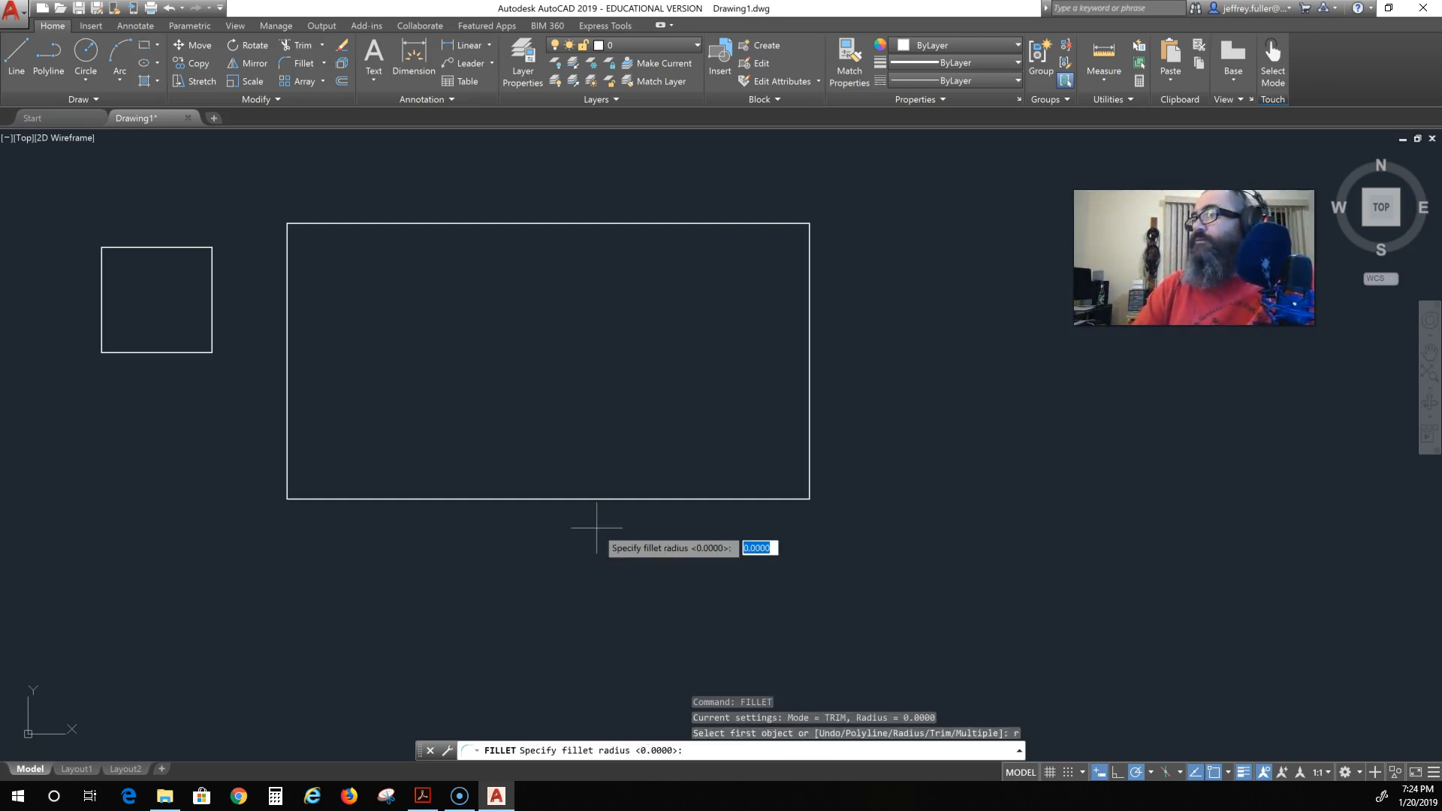
type(".25")
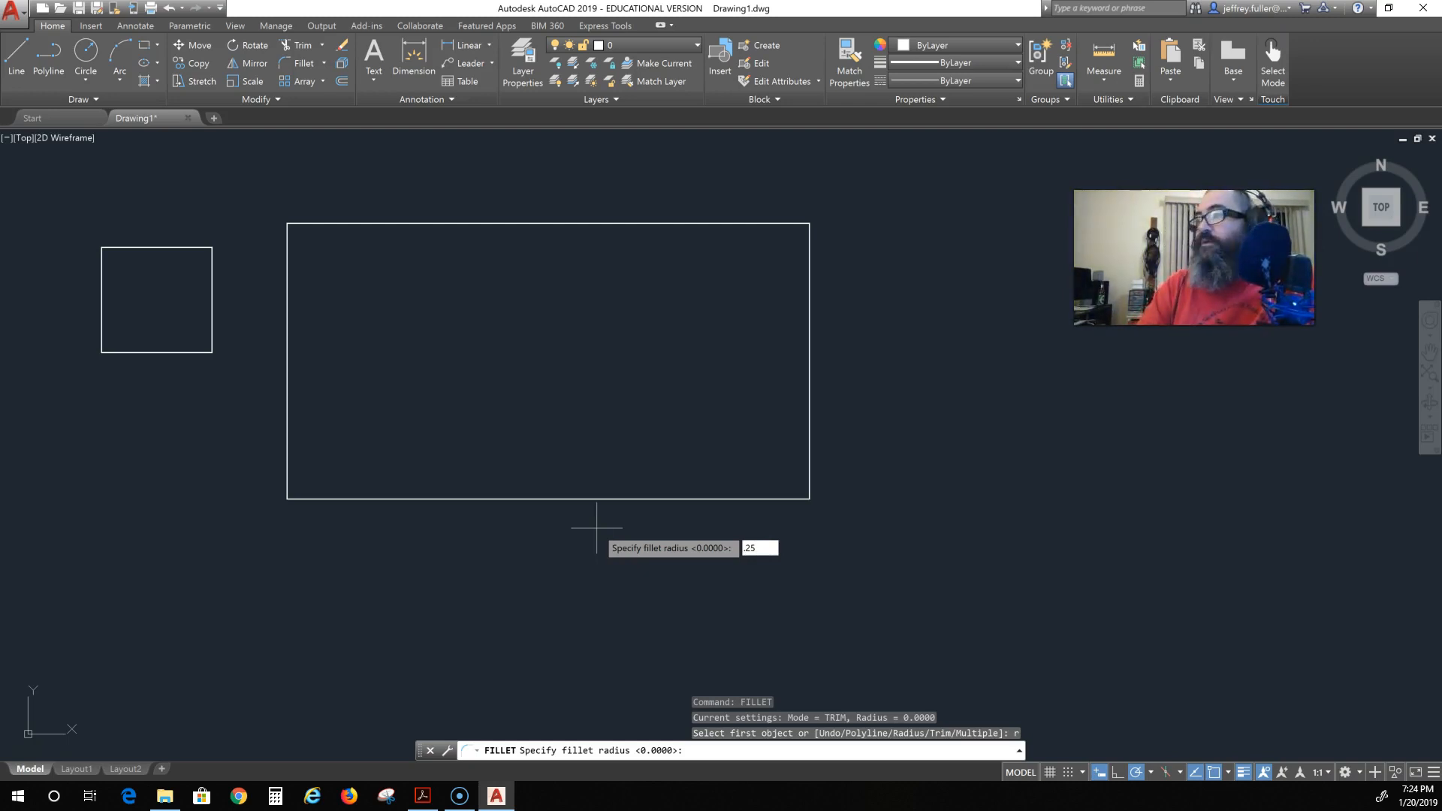
key("Return")
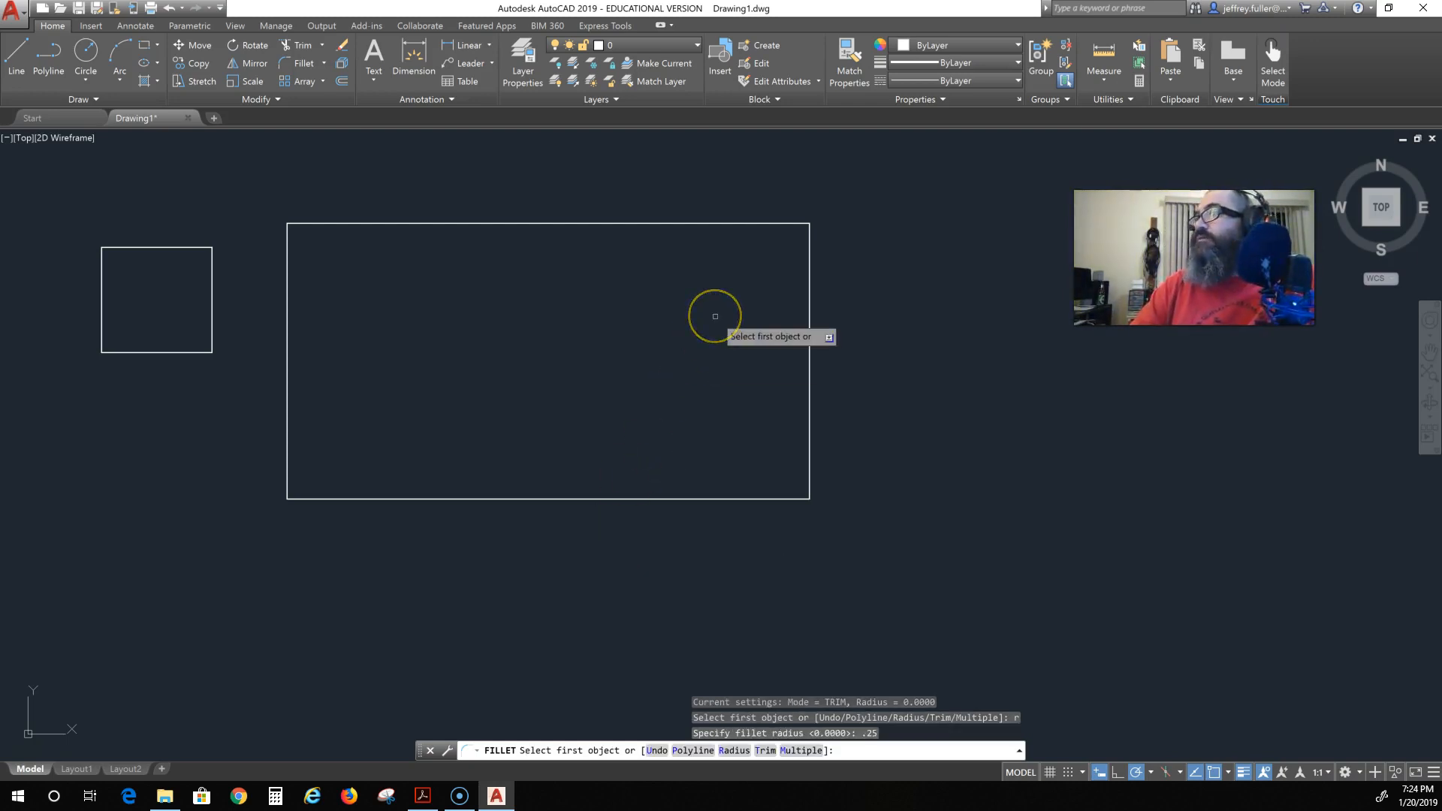
left_click(807, 259)
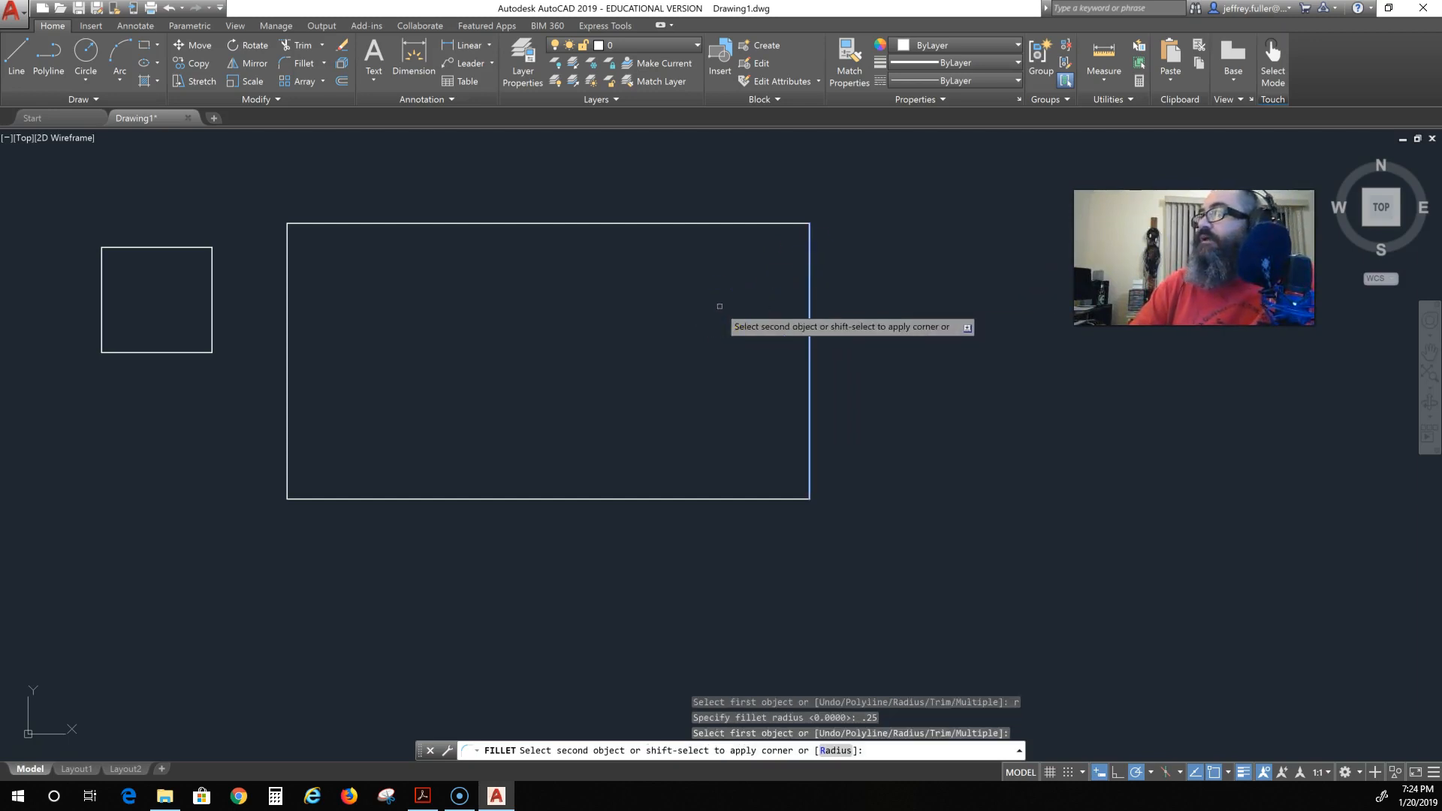
left_click(738, 222)
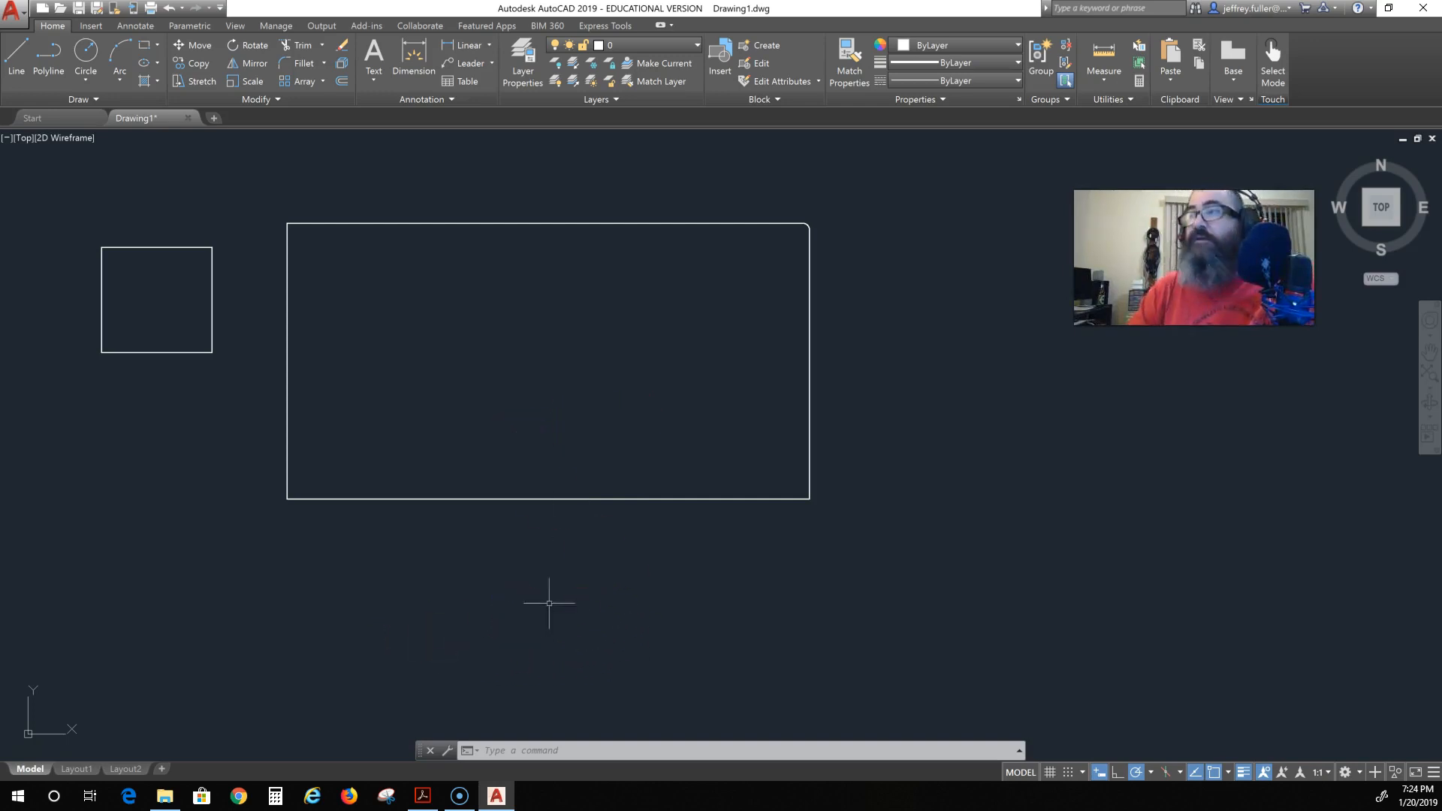
- Chamfer the large rectangle's upper-left corner with distance 1 along the top edge and distance 2 along the left edge
type("fillet")
key("Return")
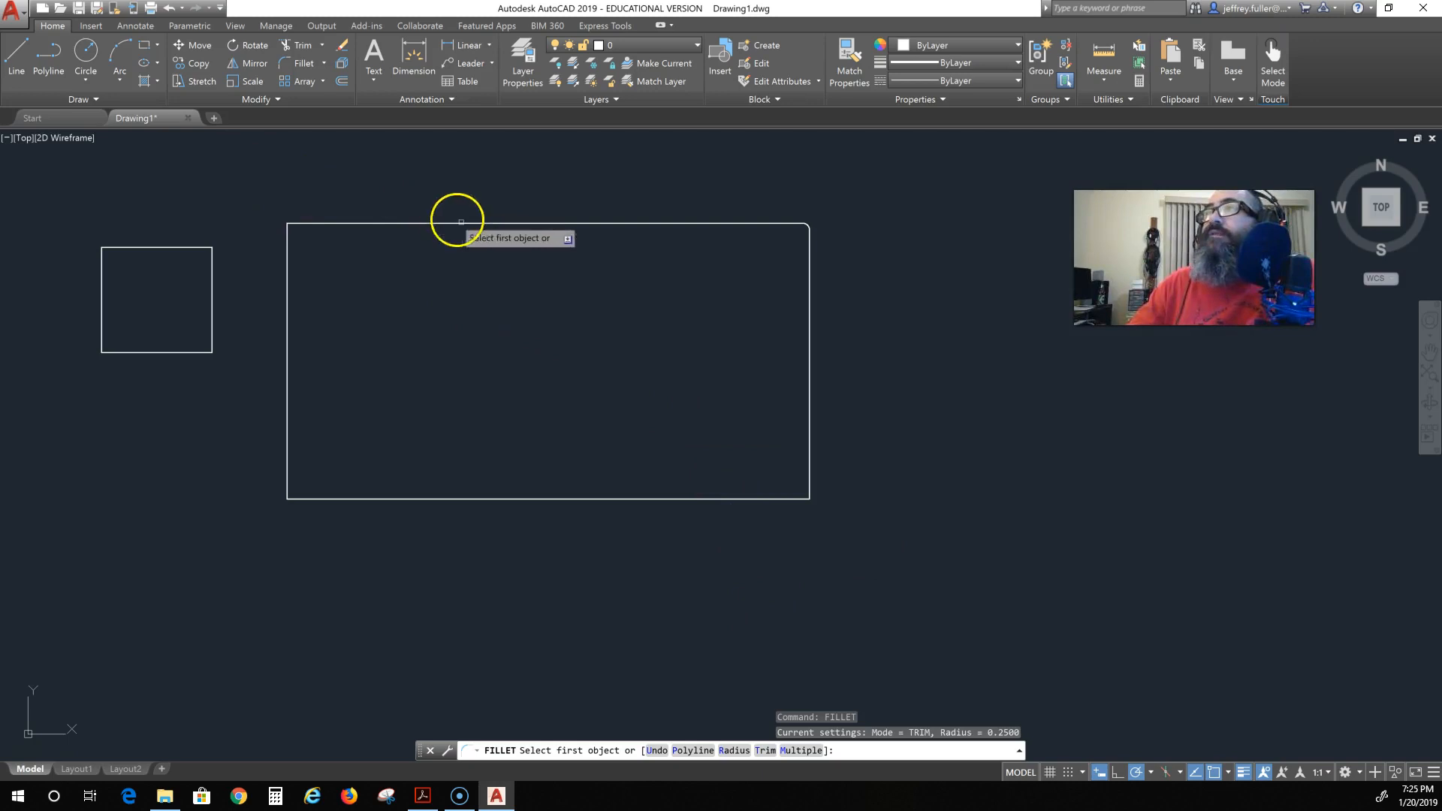
left_click(323, 63)
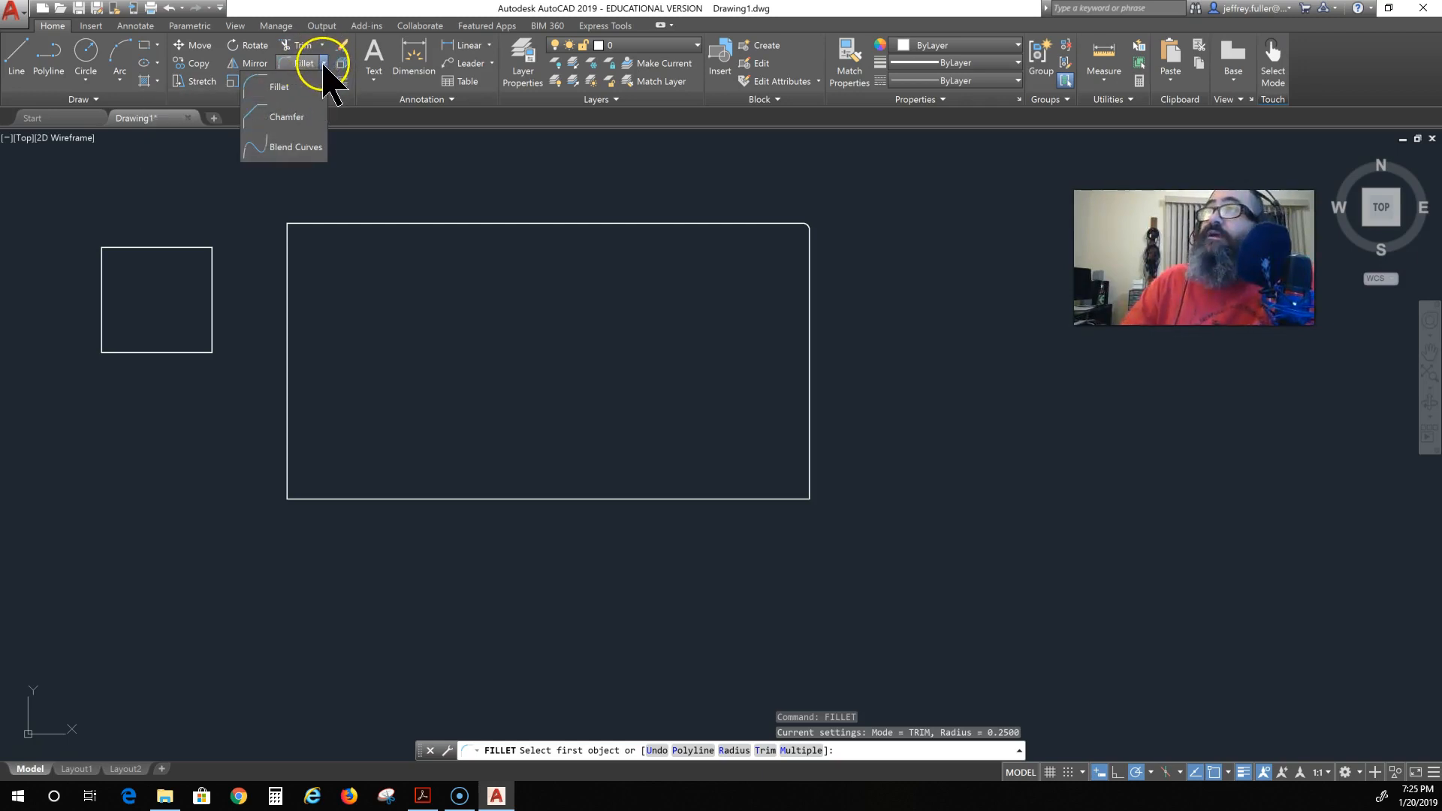
left_click(309, 122)
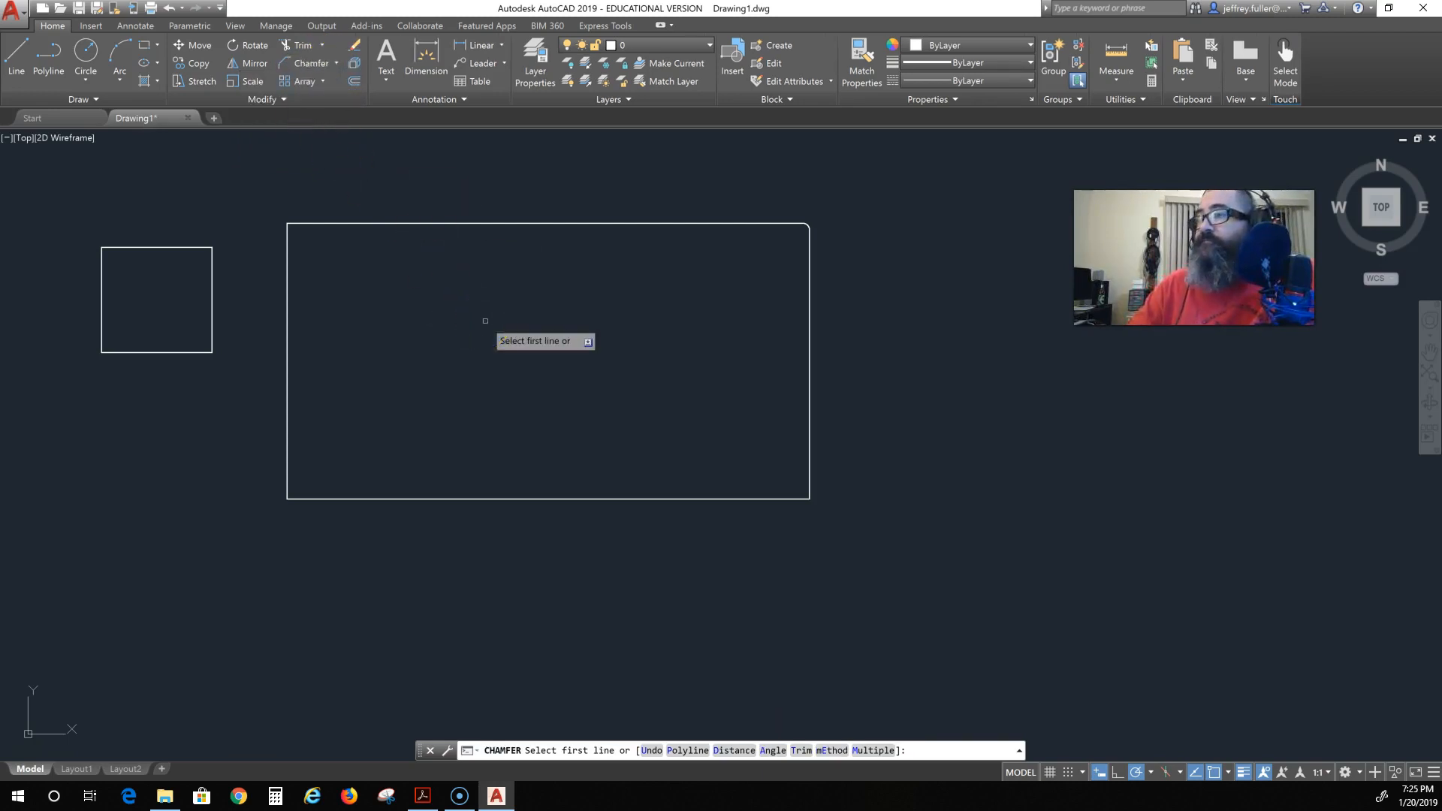
left_click(454, 309)
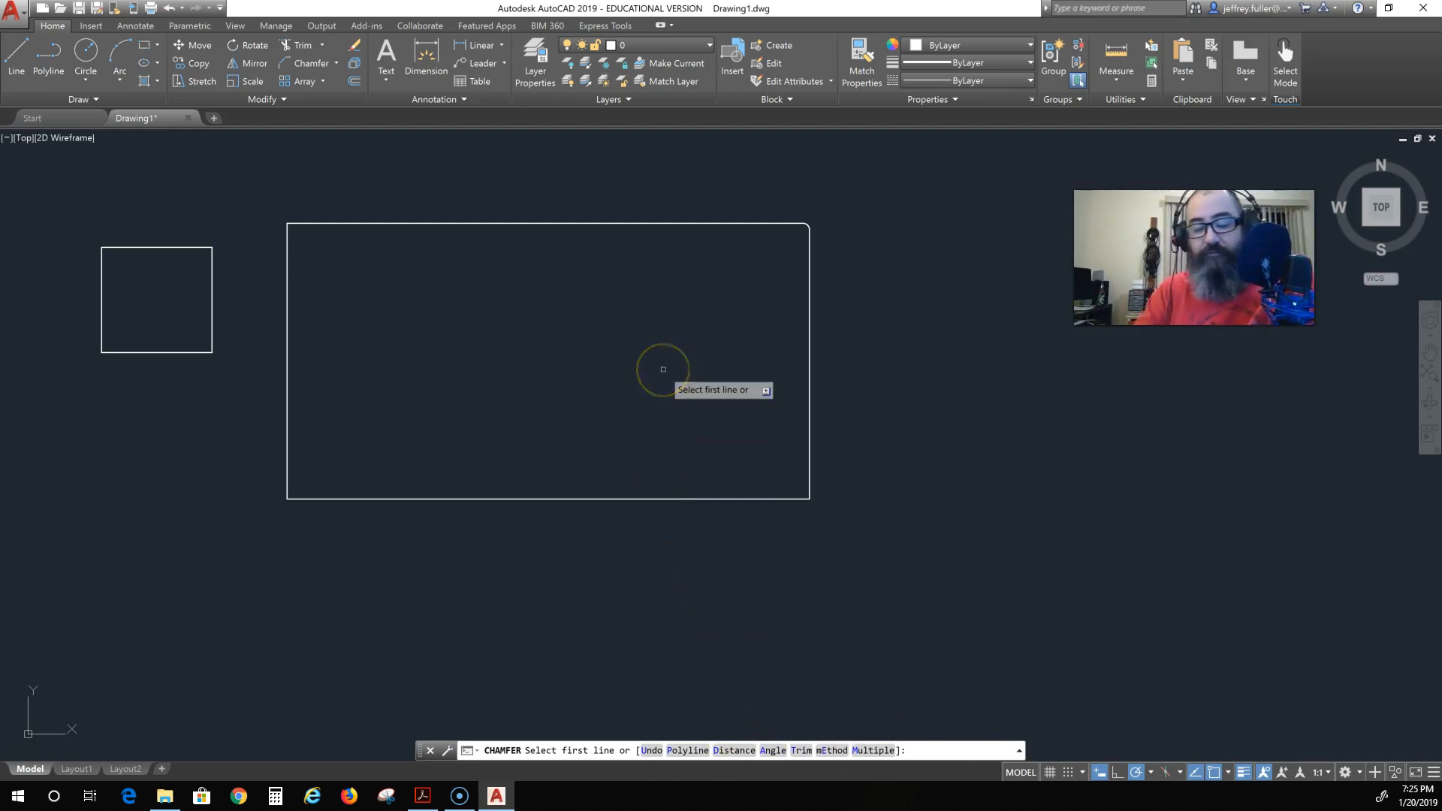
type("d")
key("Return")
type("1")
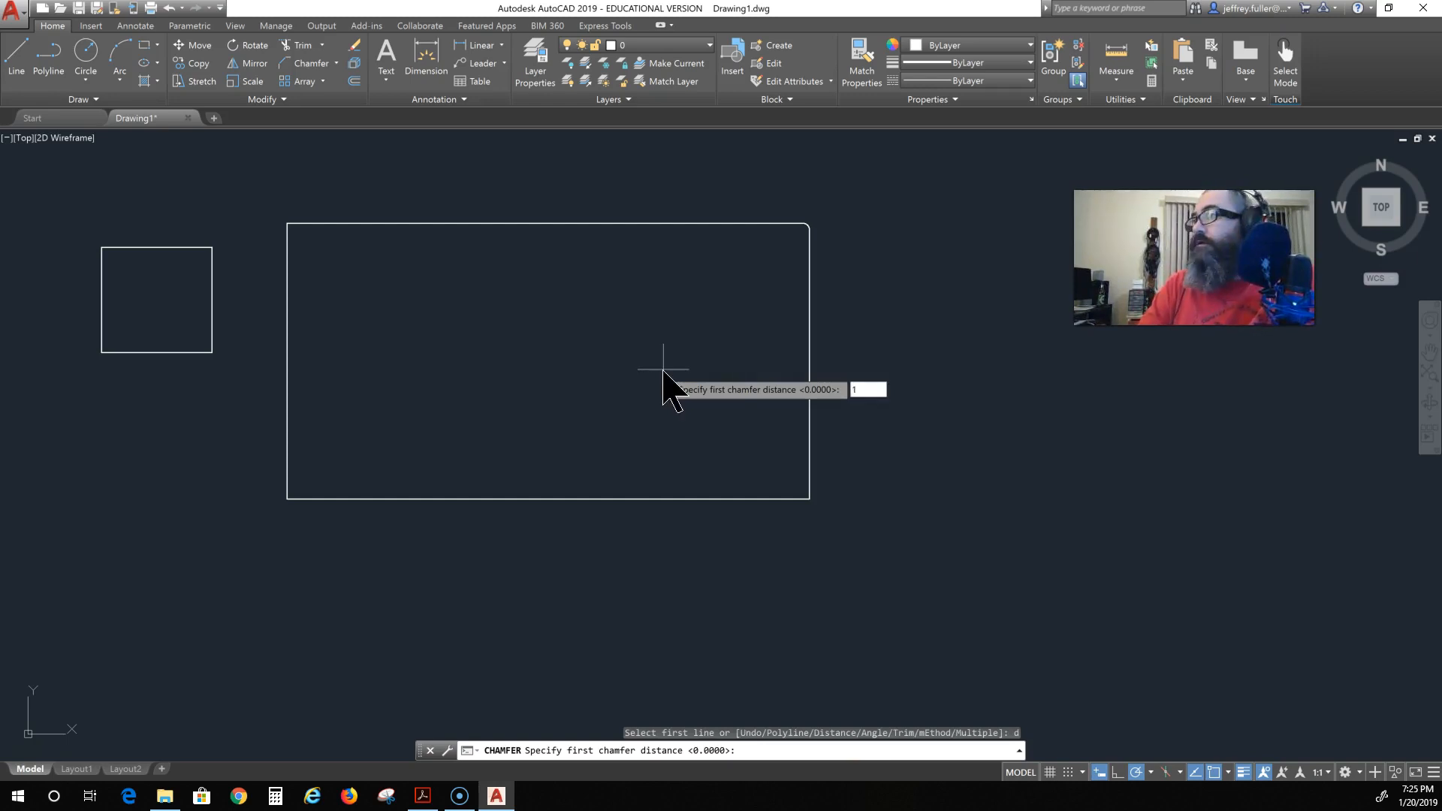
key("Return")
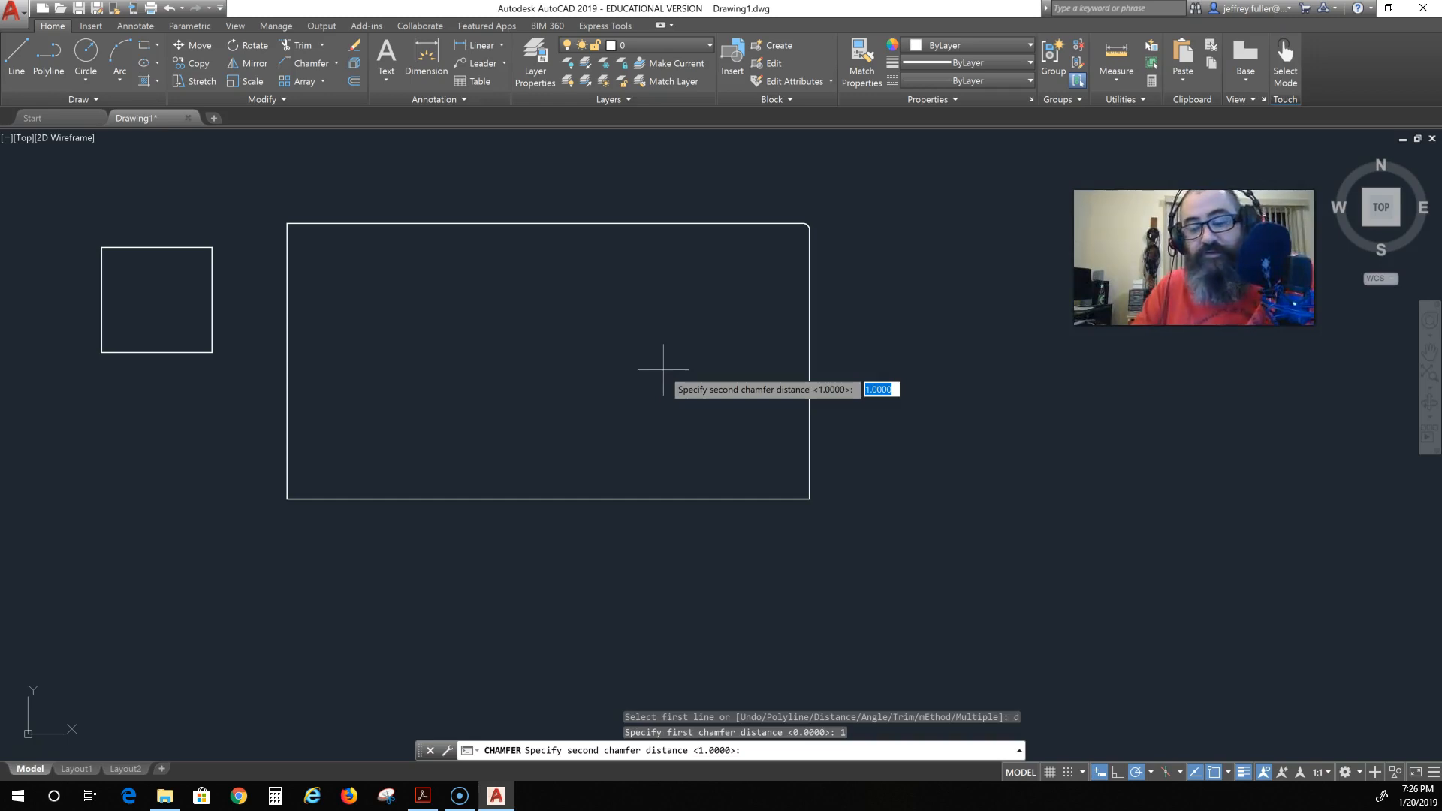
type("2")
key("Return")
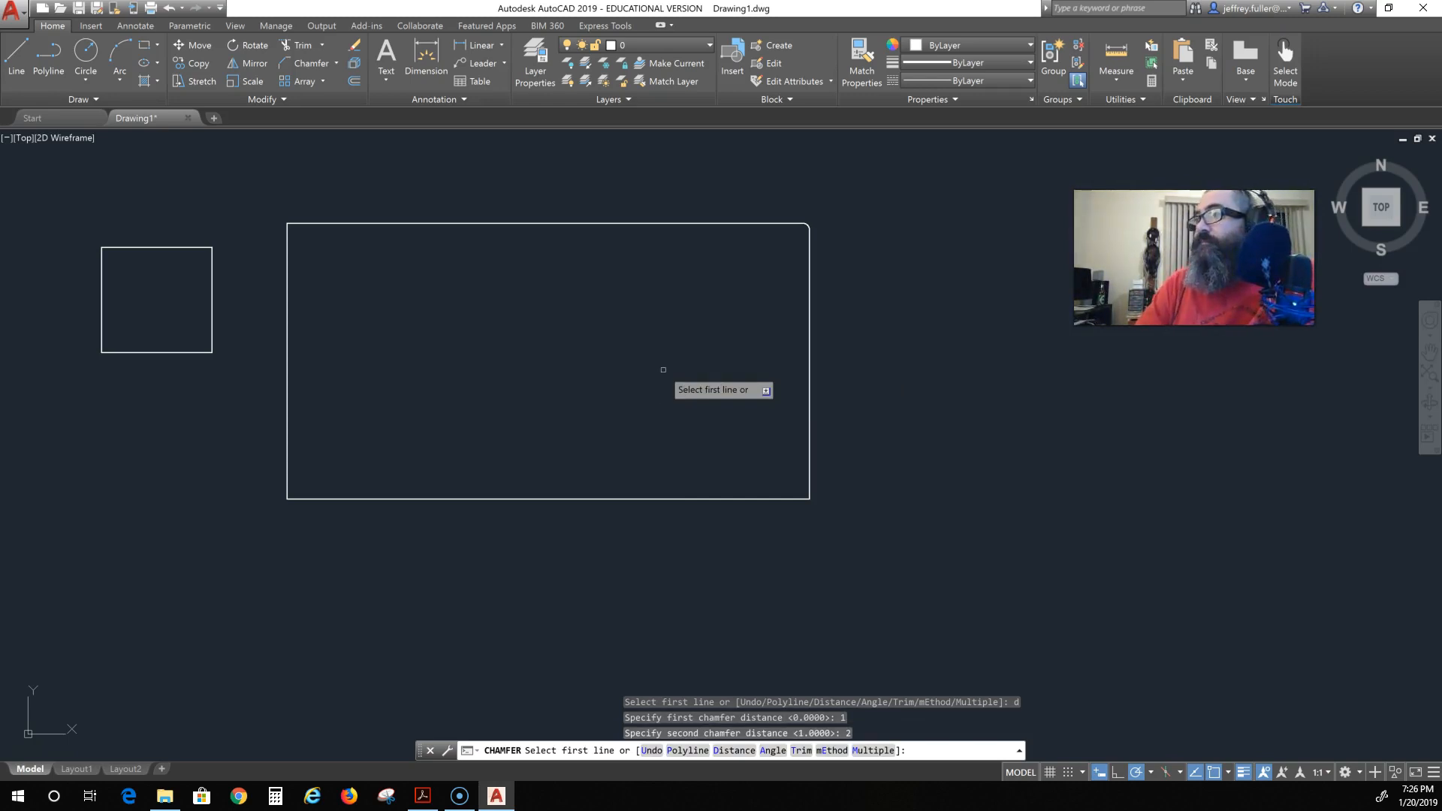
left_click(351, 222)
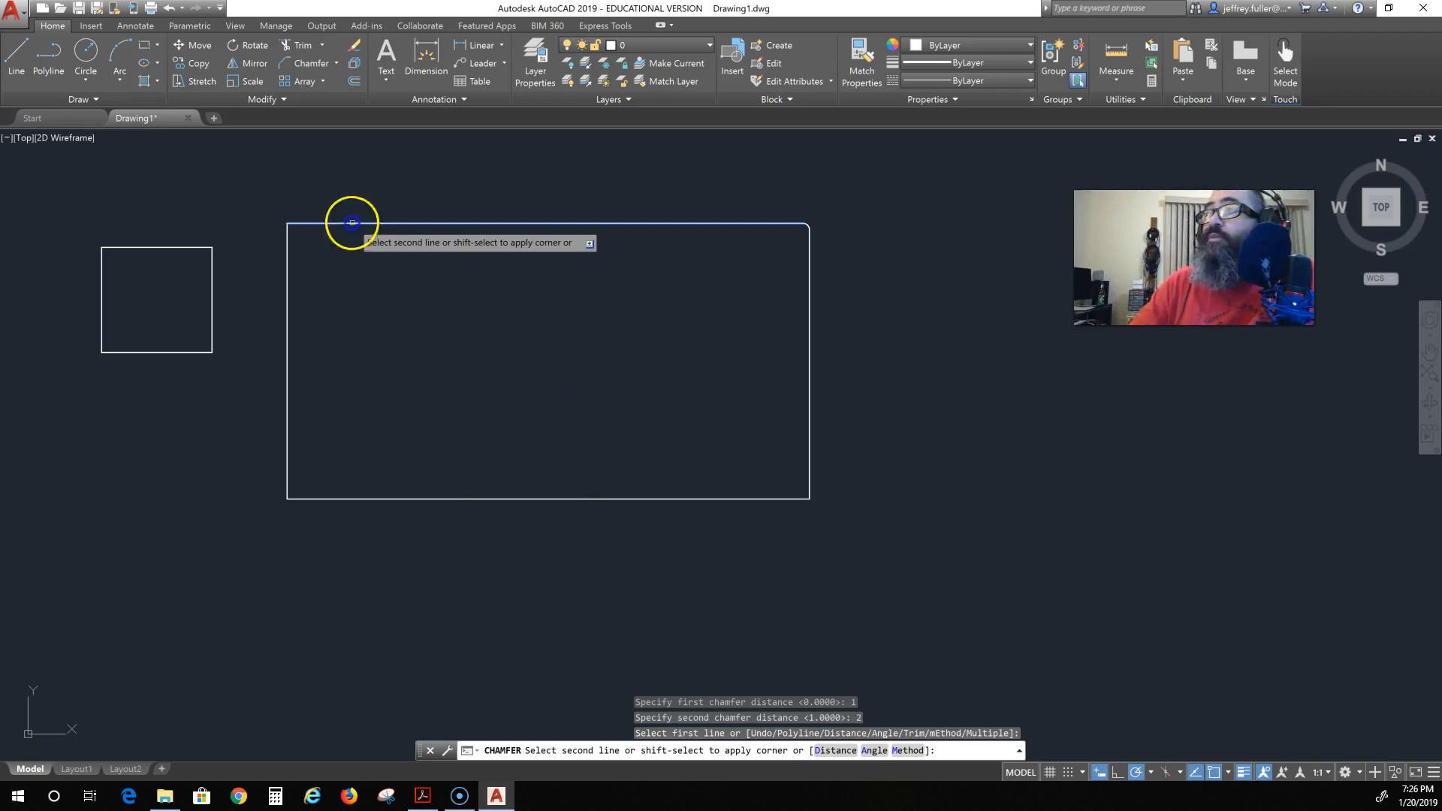
left_click(287, 257)
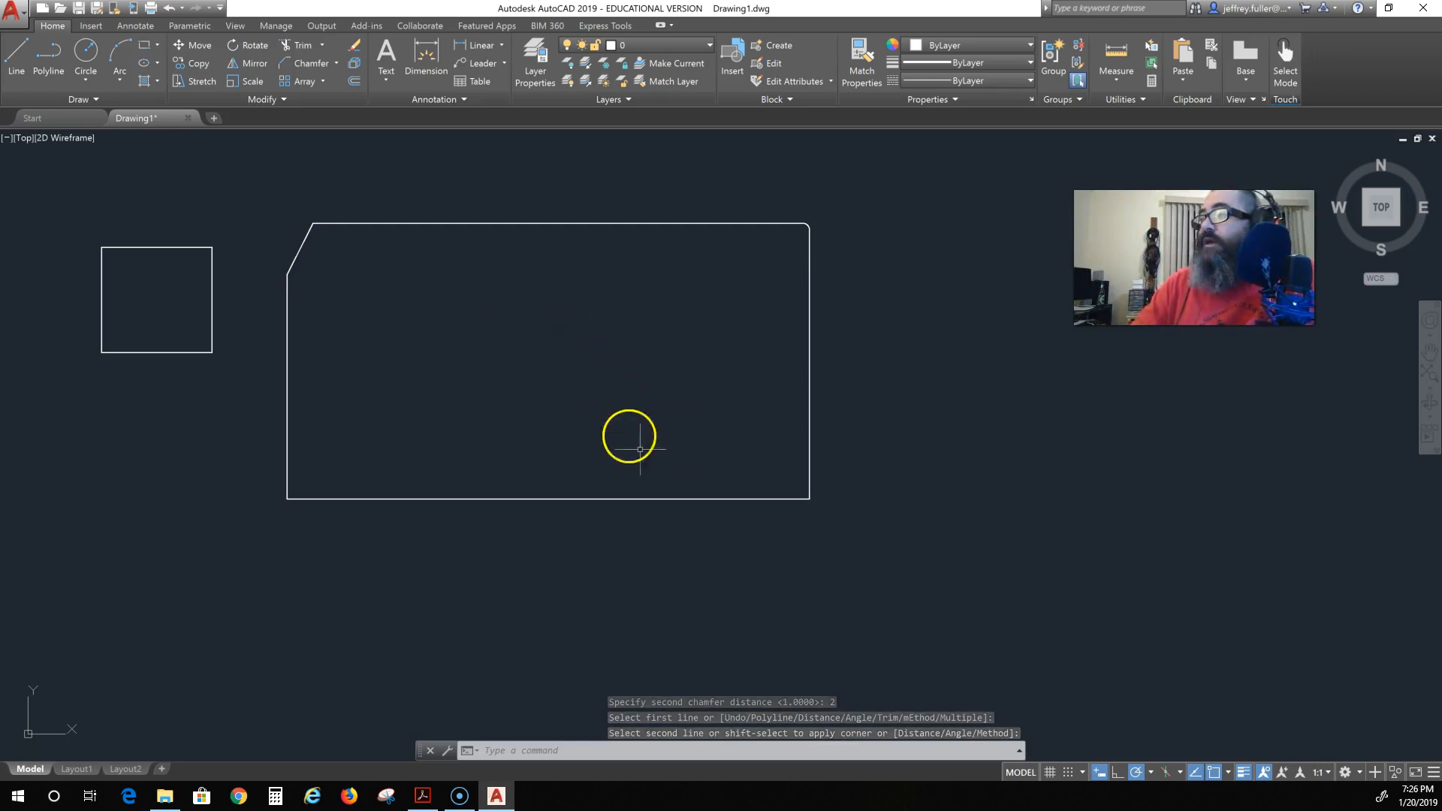
- Chamfer the large rectangle's lower-left corner with both chamfer distances at 1
type("CH")
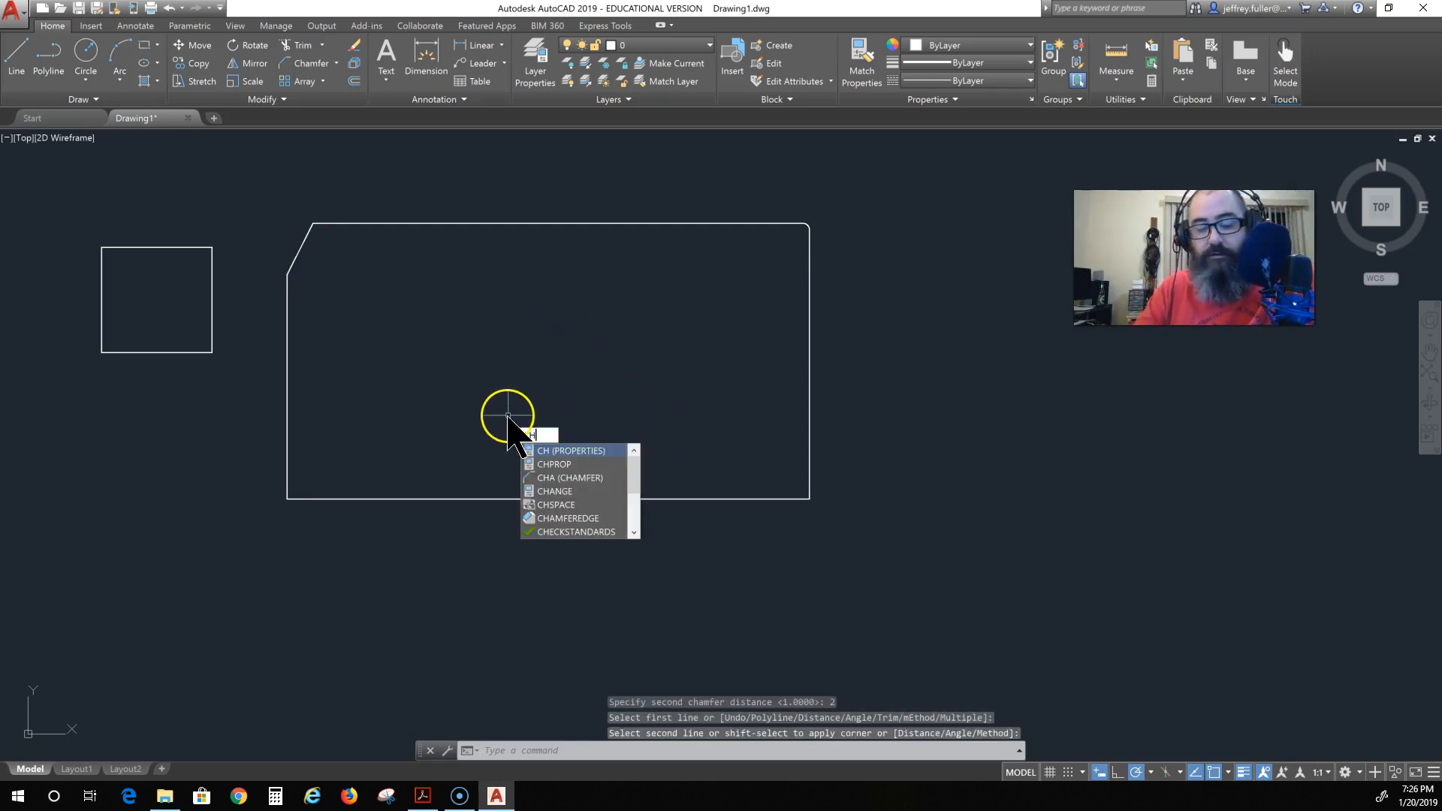
type("Amfer")
key("Return")
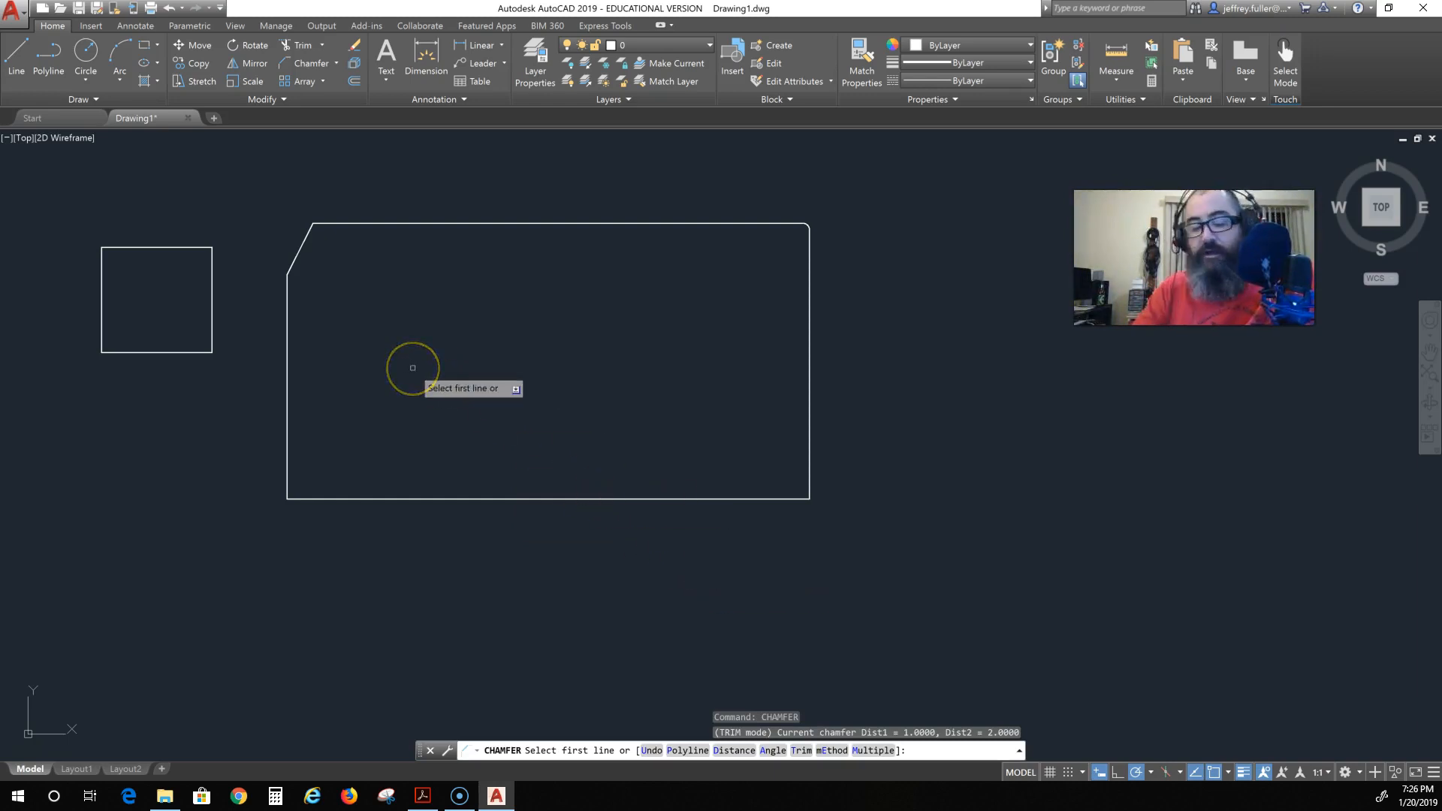
type("d")
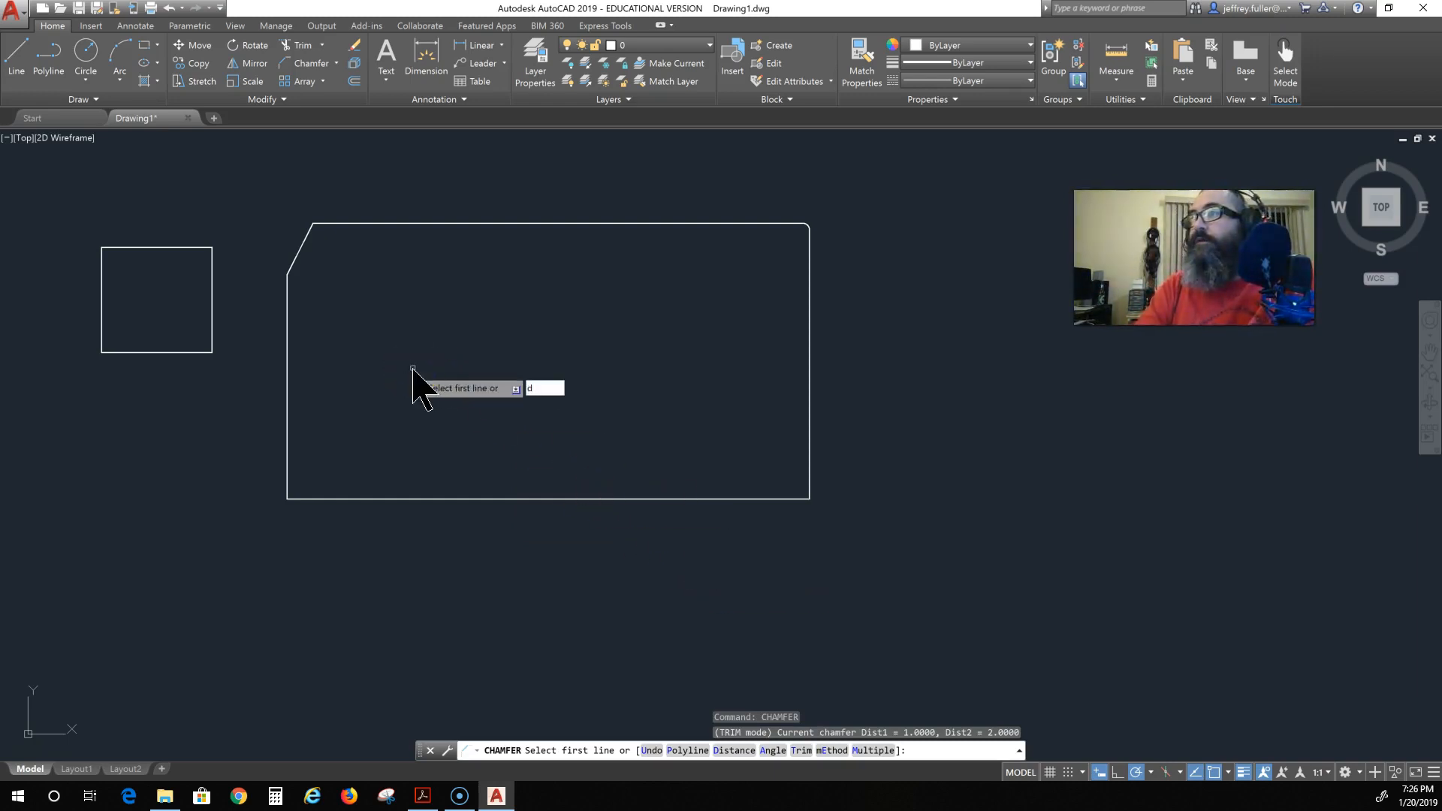
key("Return")
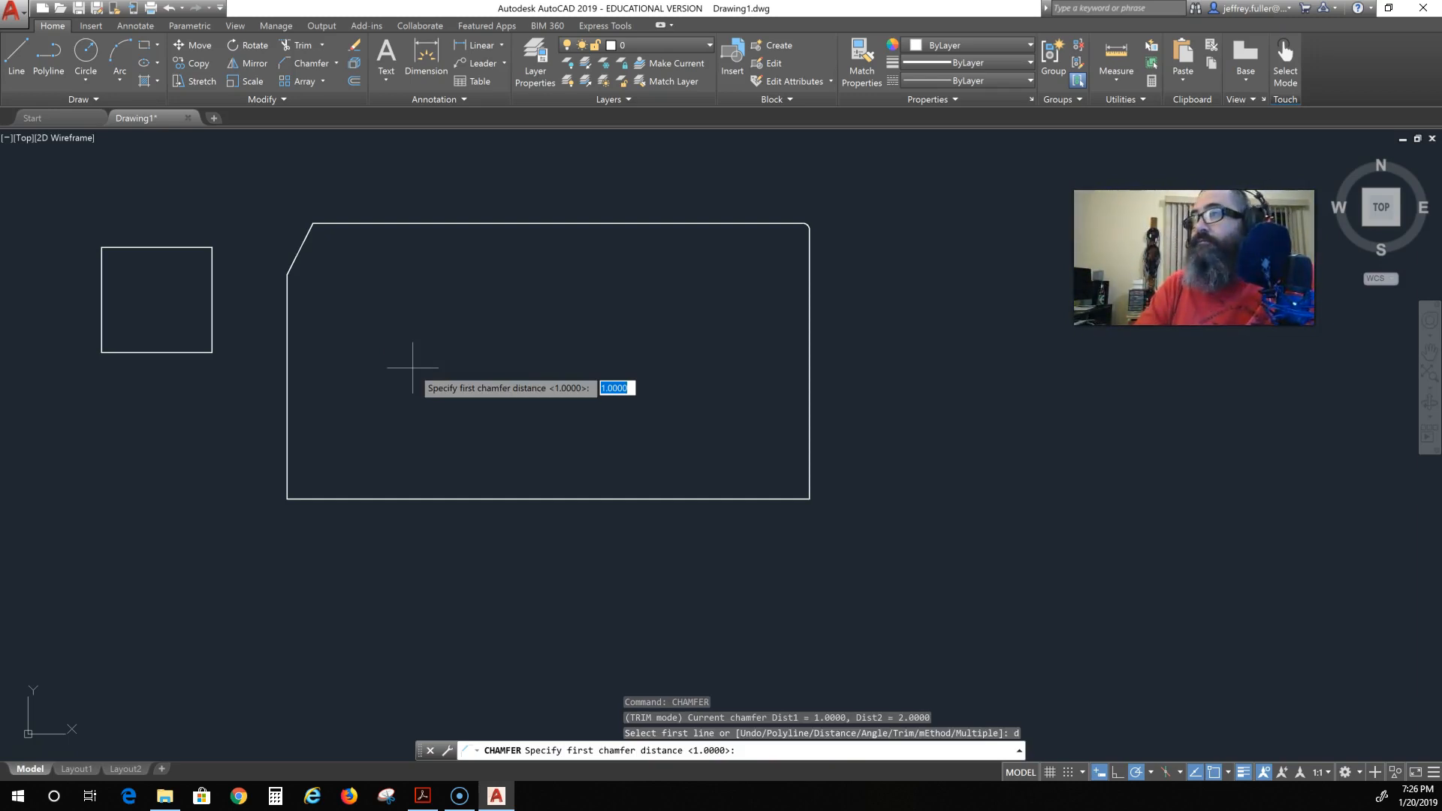
key("Return")
type("1")
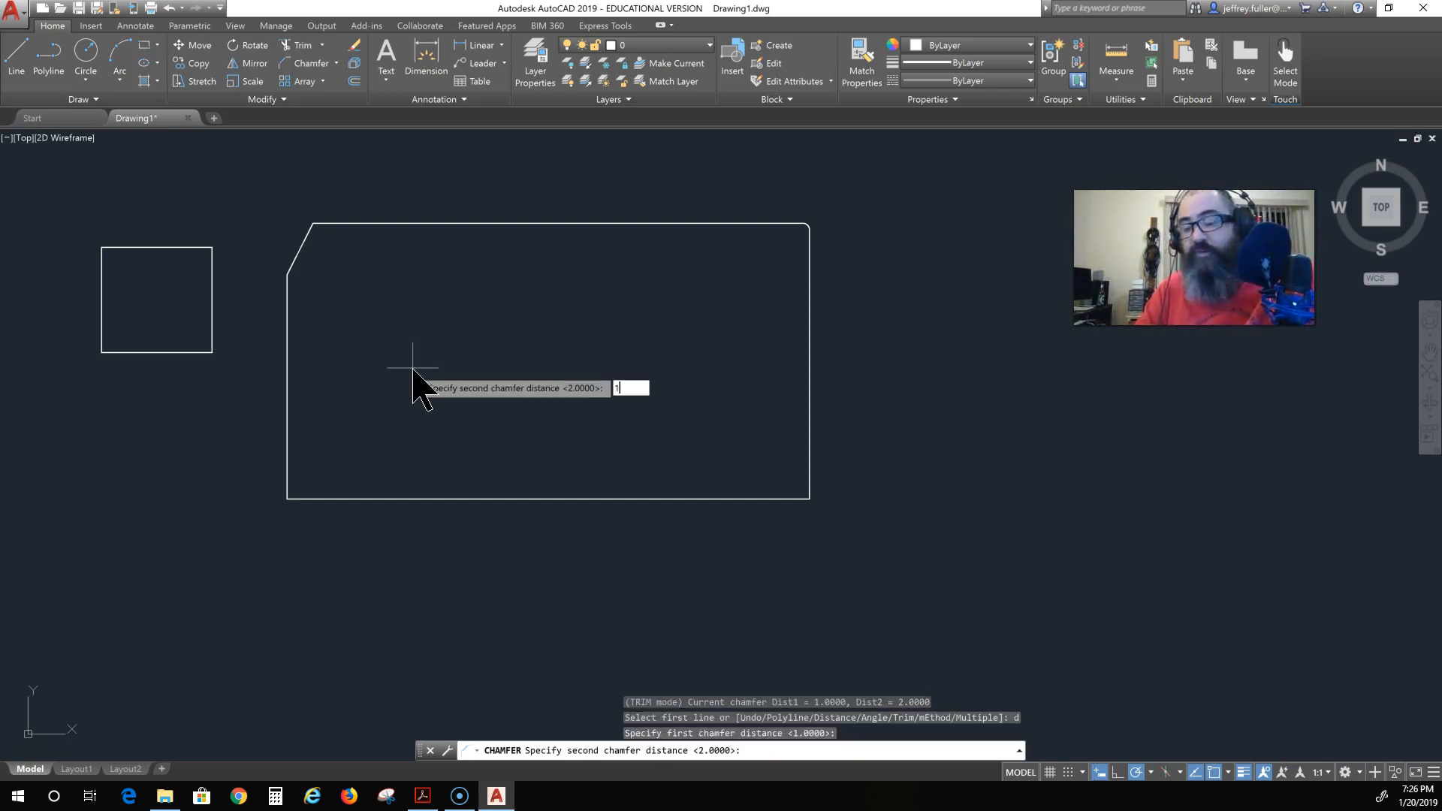
key("Return")
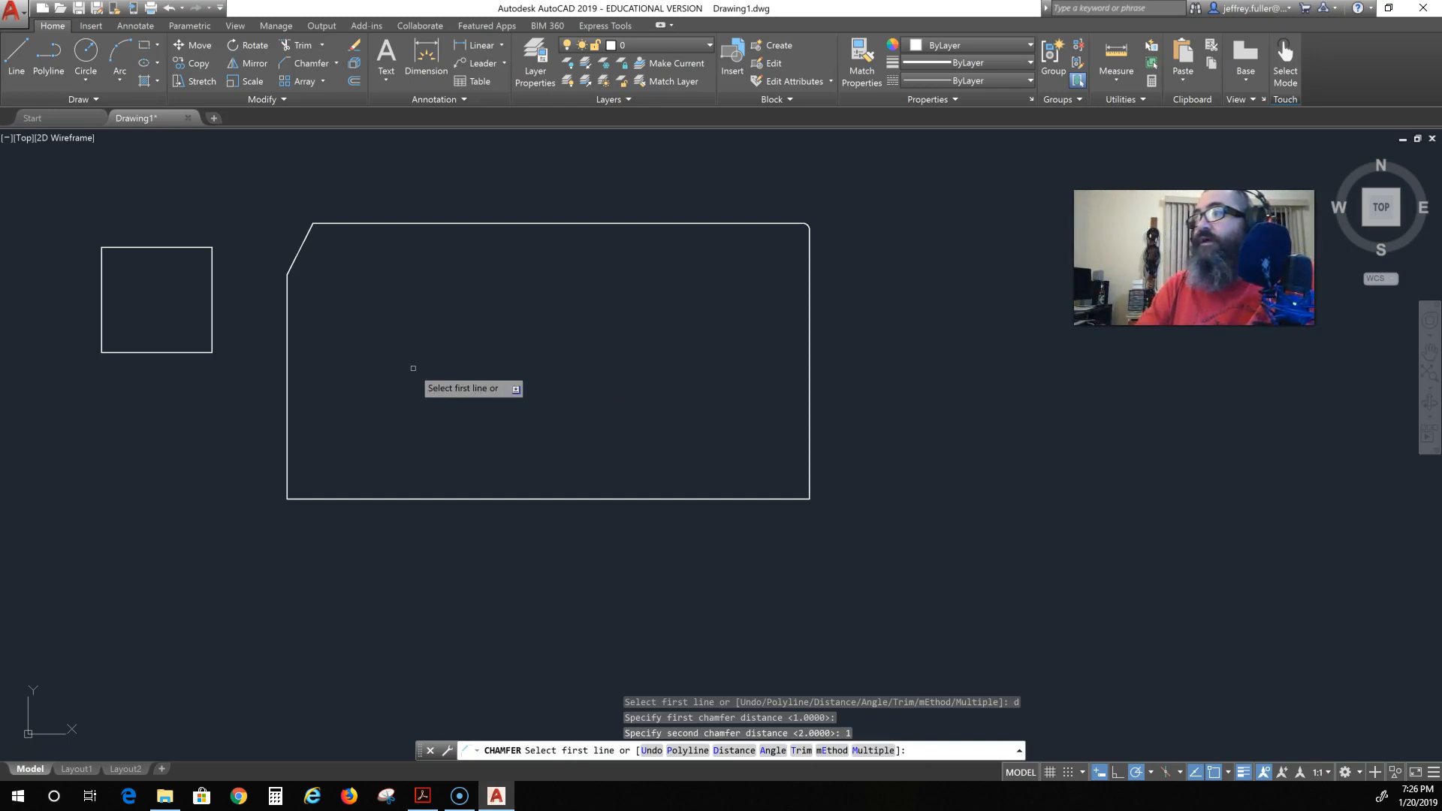
left_click(305, 497)
left_click(286, 459)
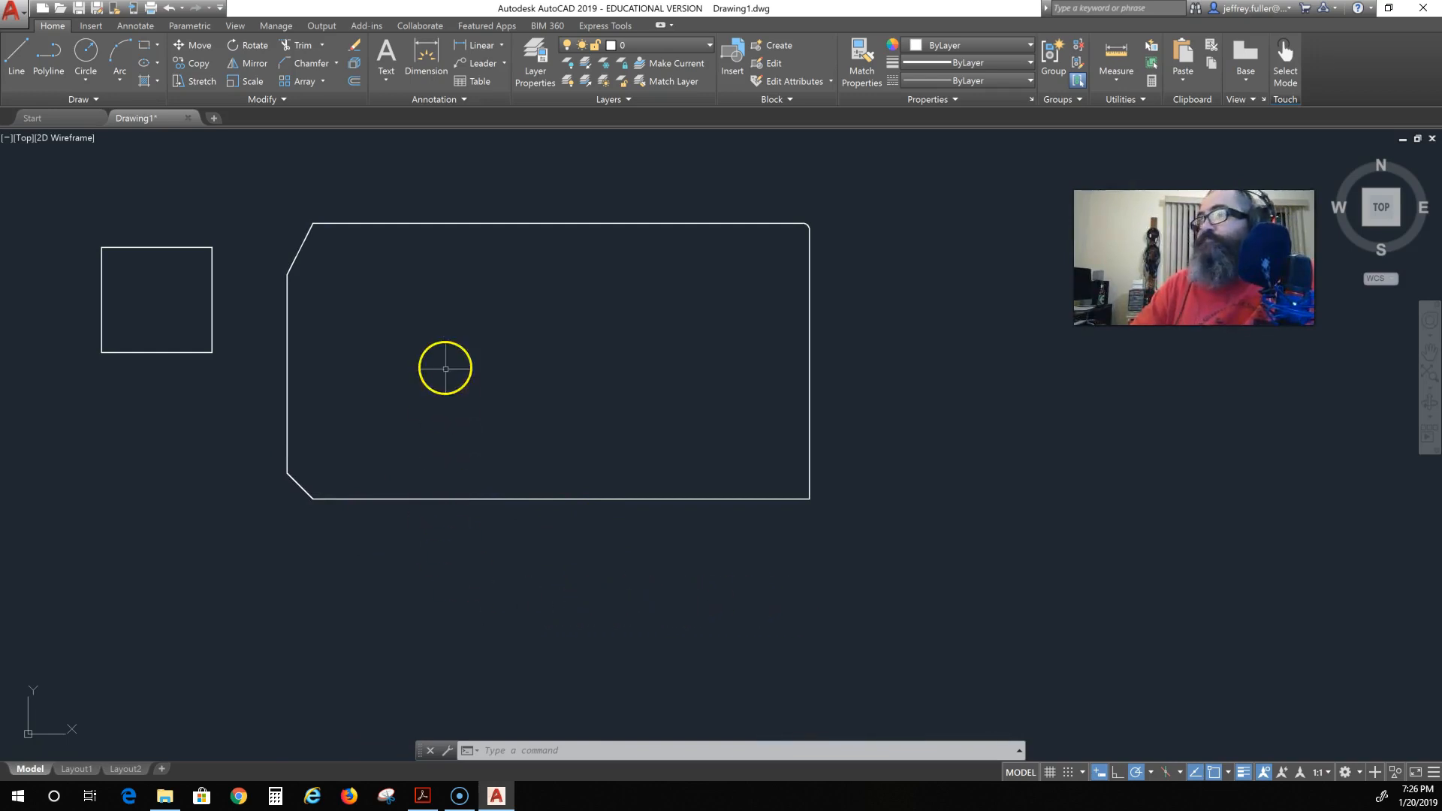
left_click(581, 540)
type("CHAMFER")
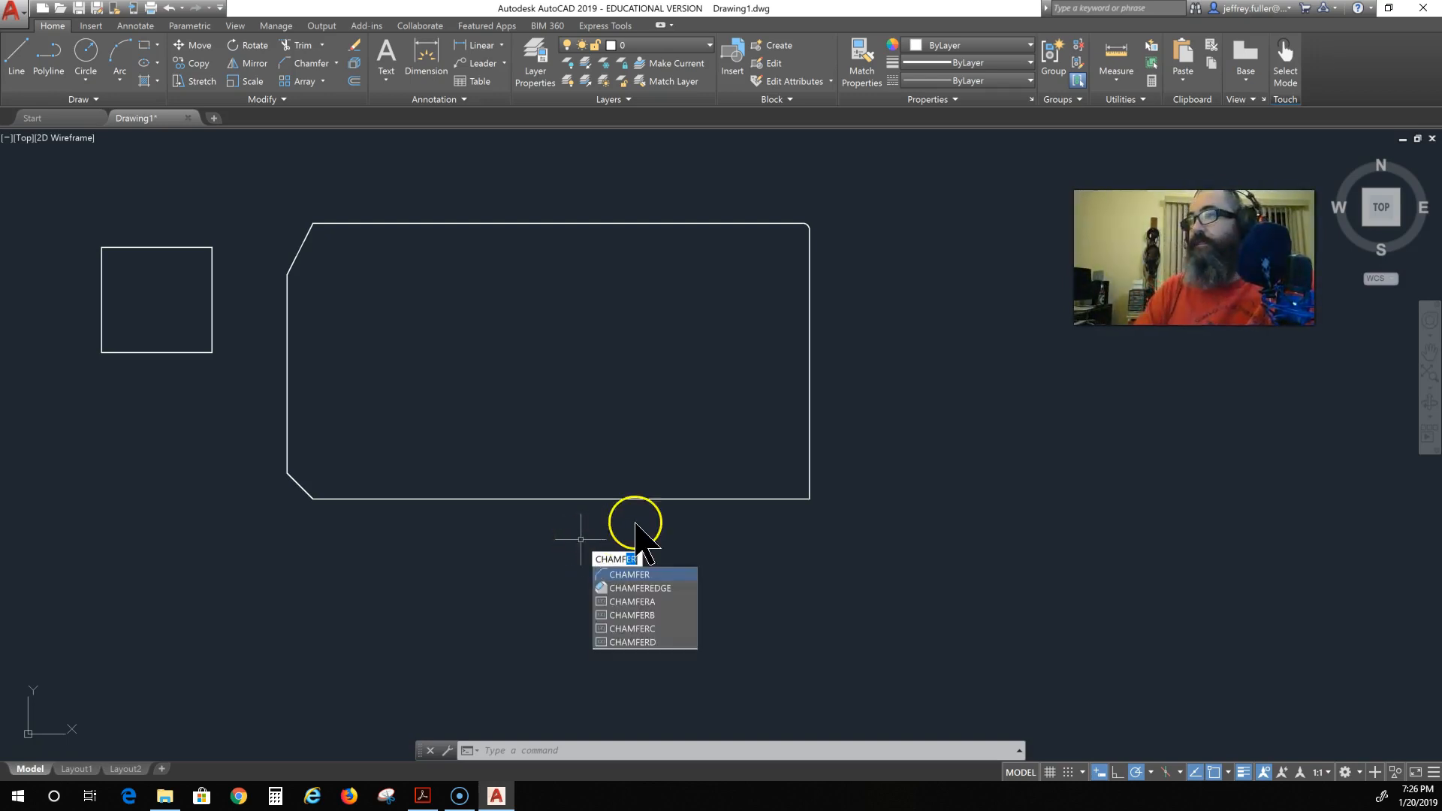
key("Return")
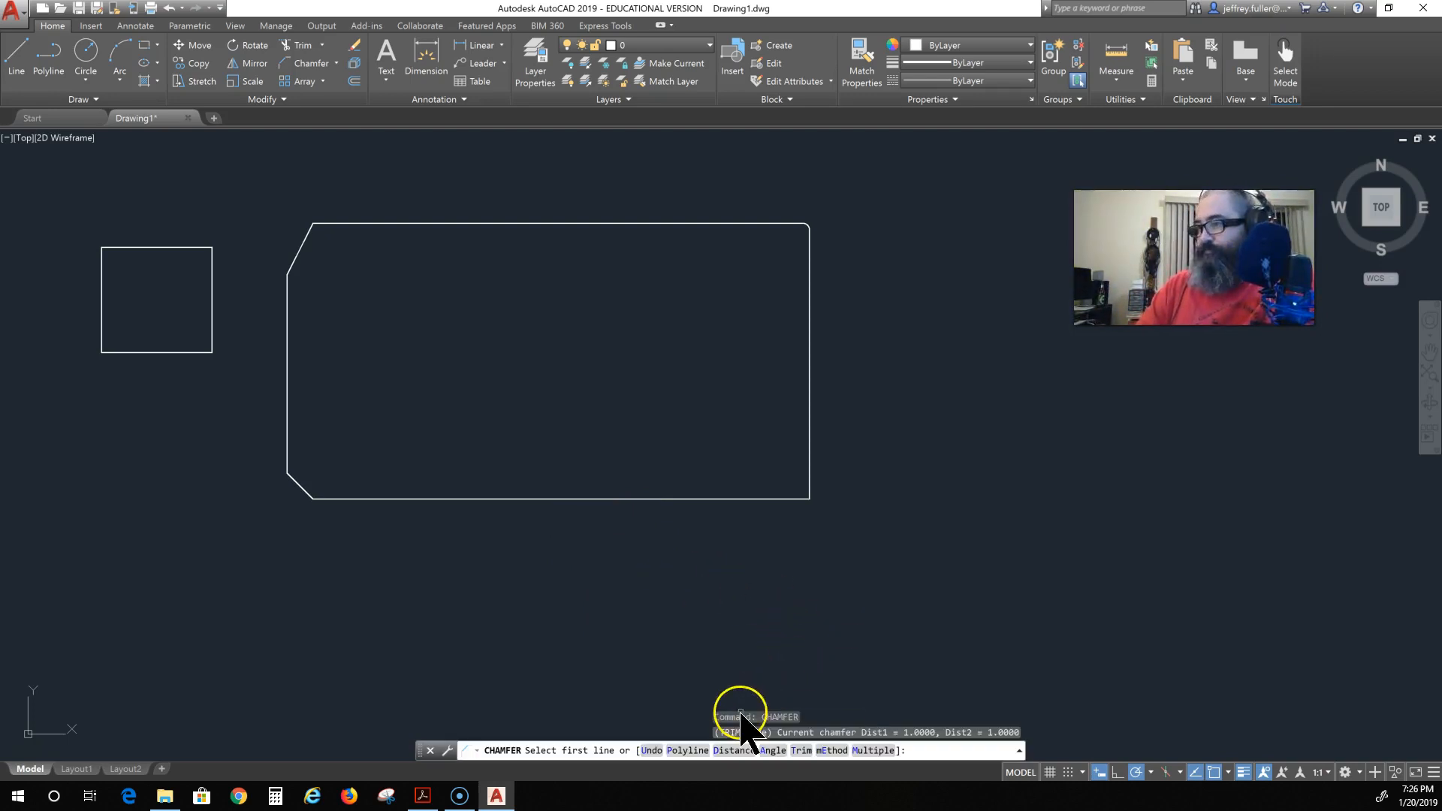
type("a")
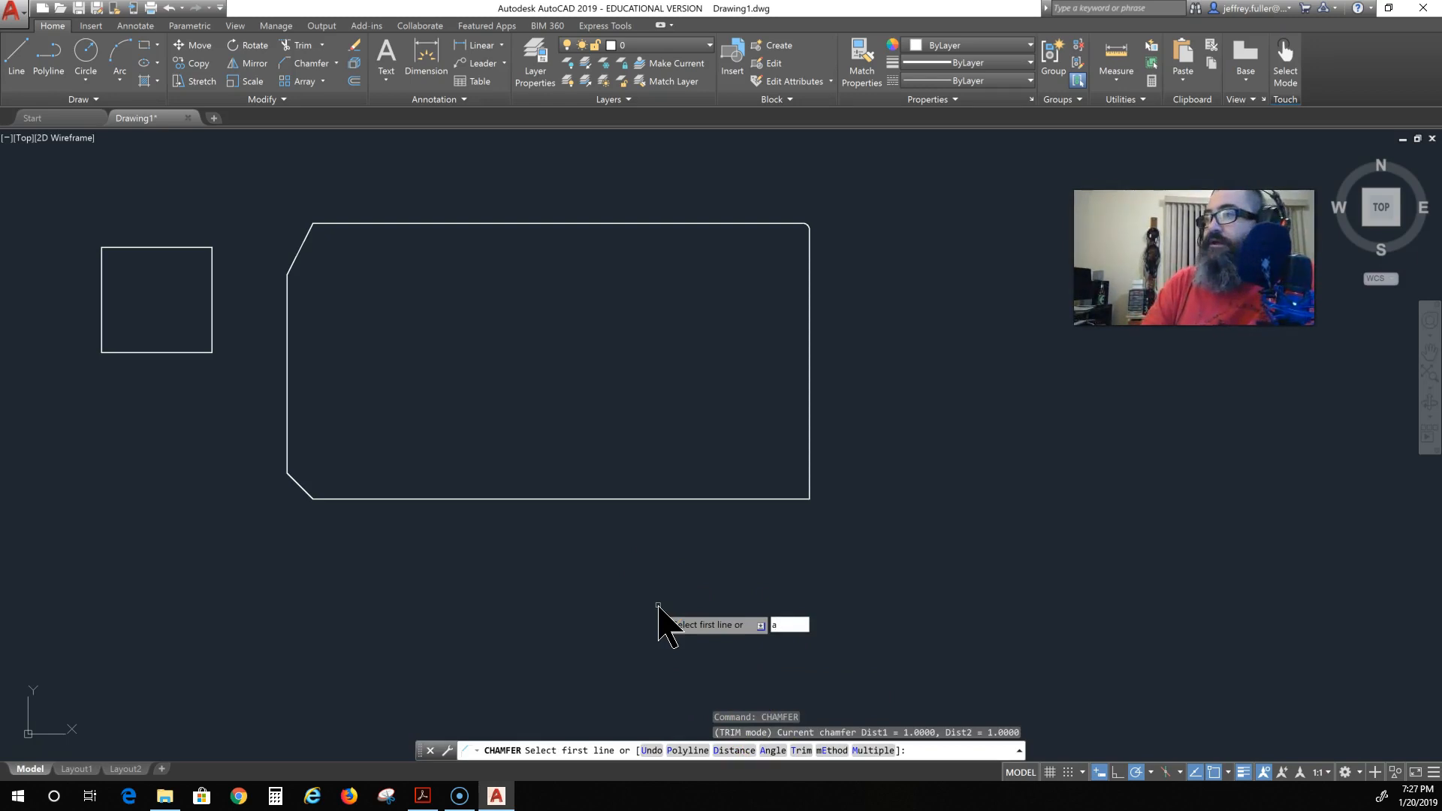
key("Return")
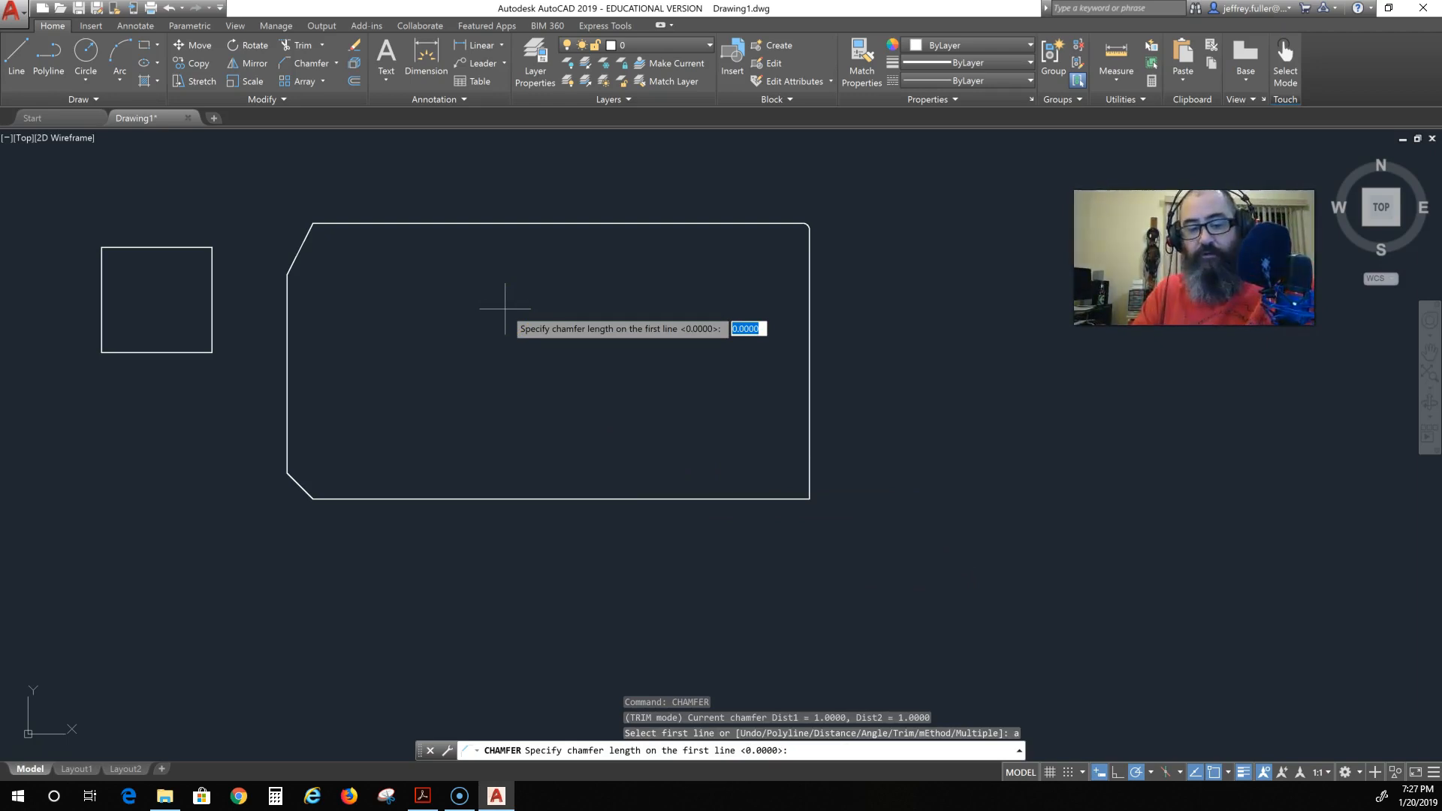
type("27")
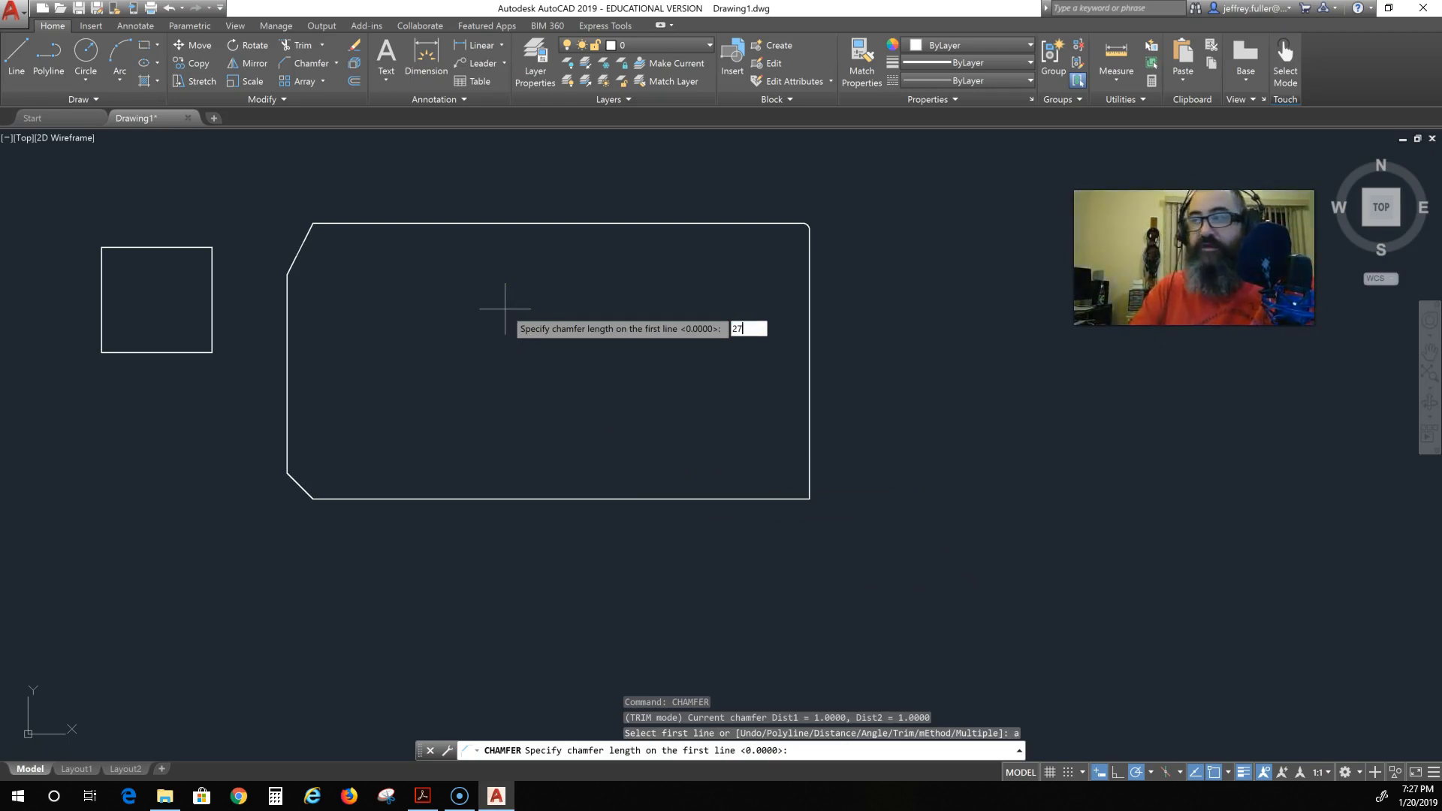
key("Return")
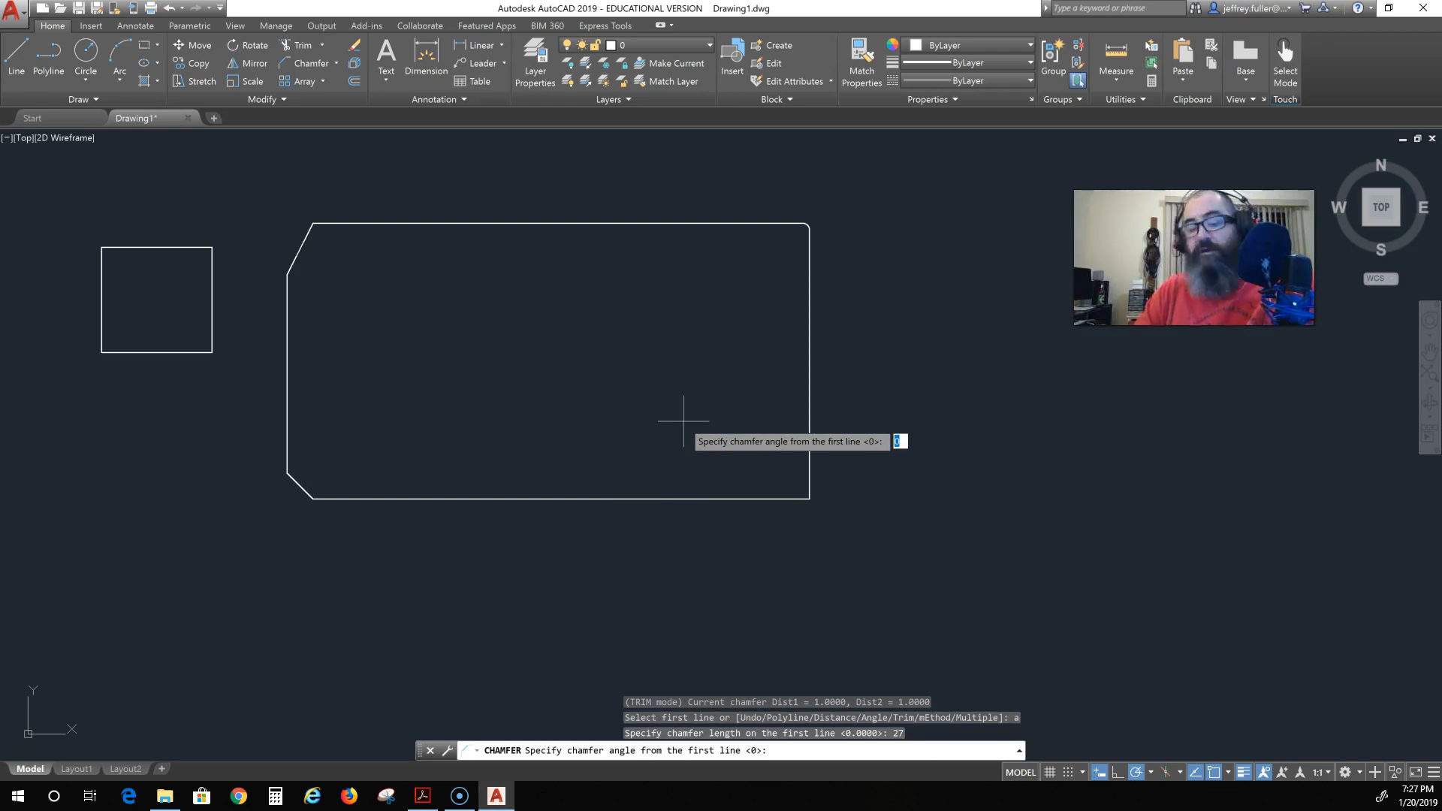
key("Escape")
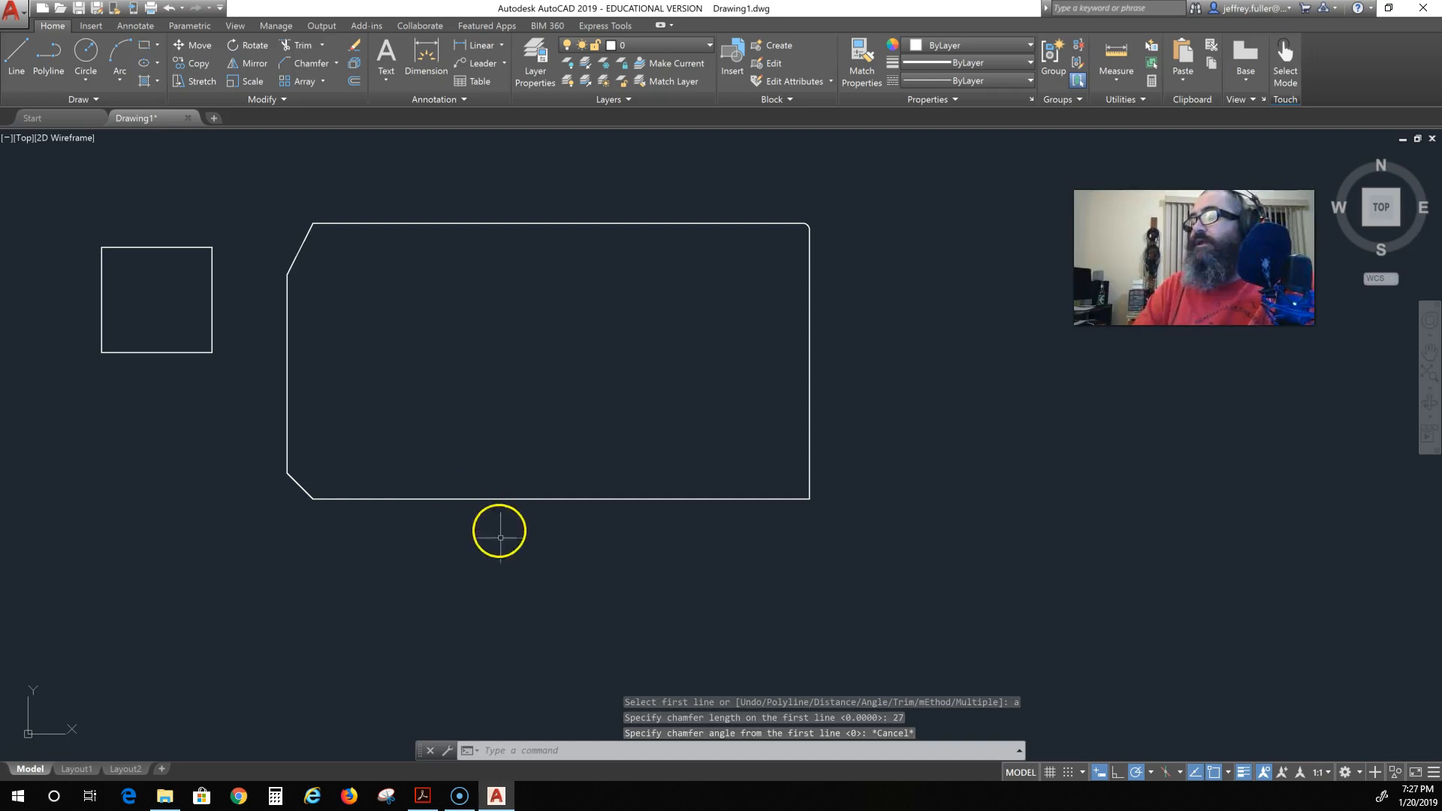
- Chamfer the large rectangle's lower-right corner using the Angle option, with length 2 on the bottom edge and an angle of 26°
type("CH")
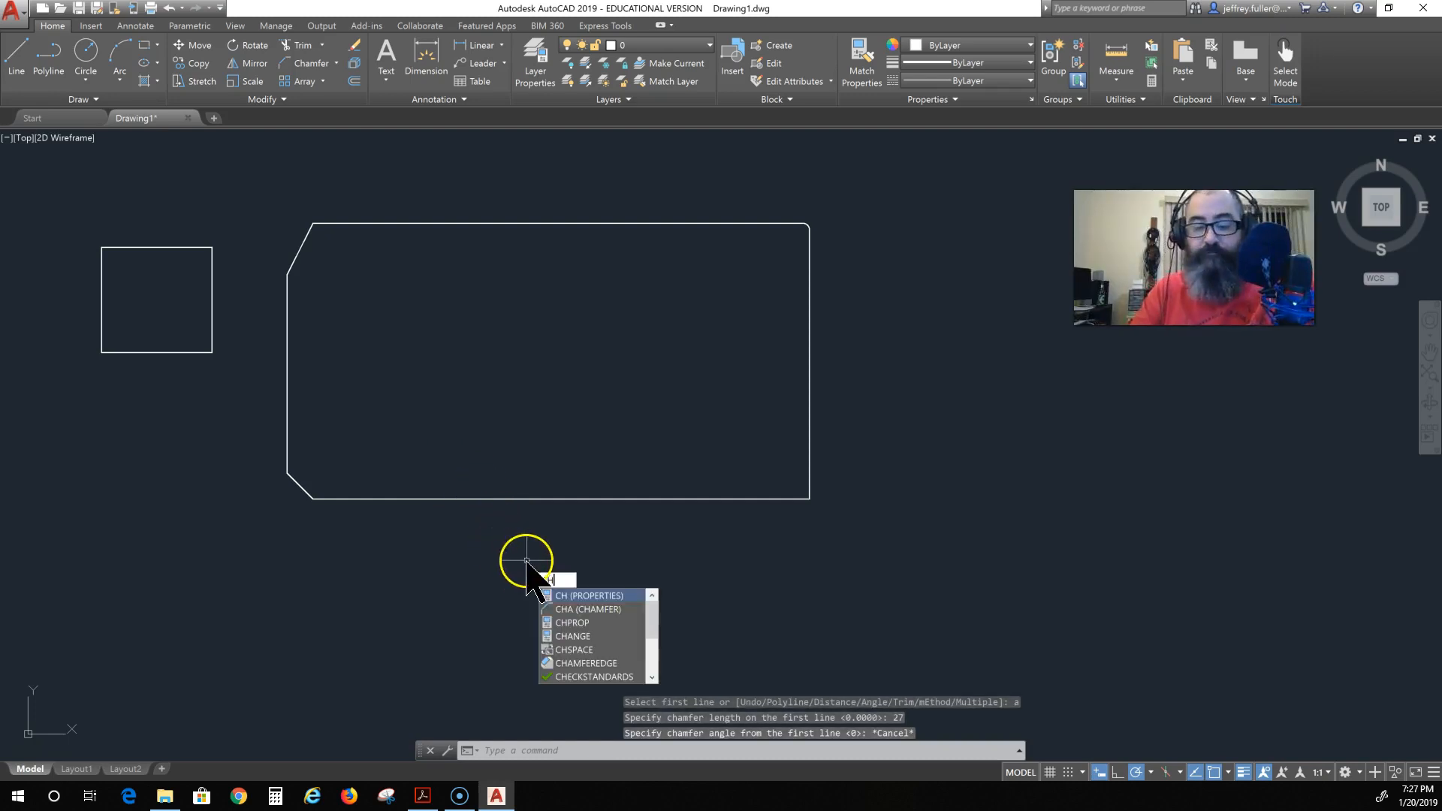
type("AMF")
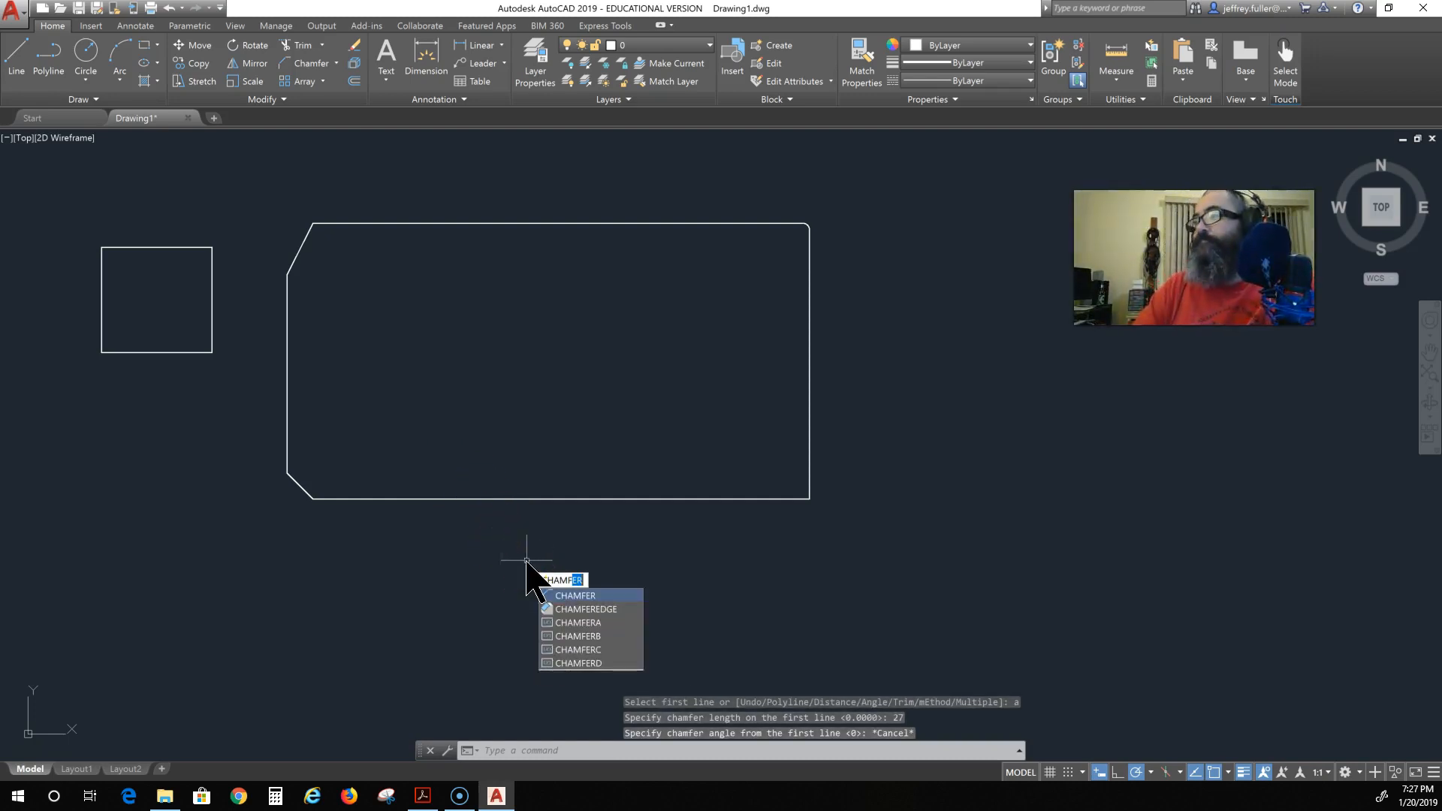
left_click(565, 597)
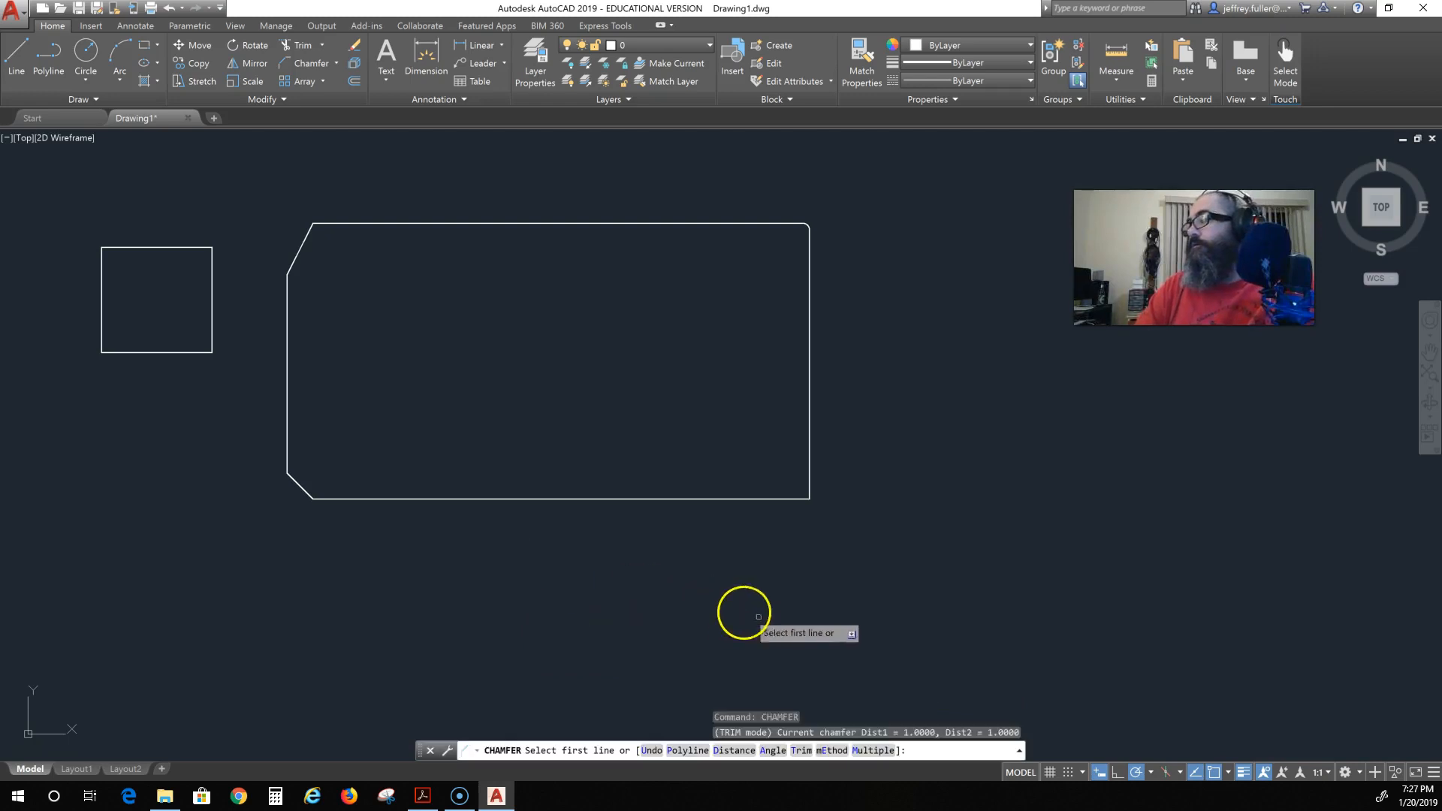
type("a")
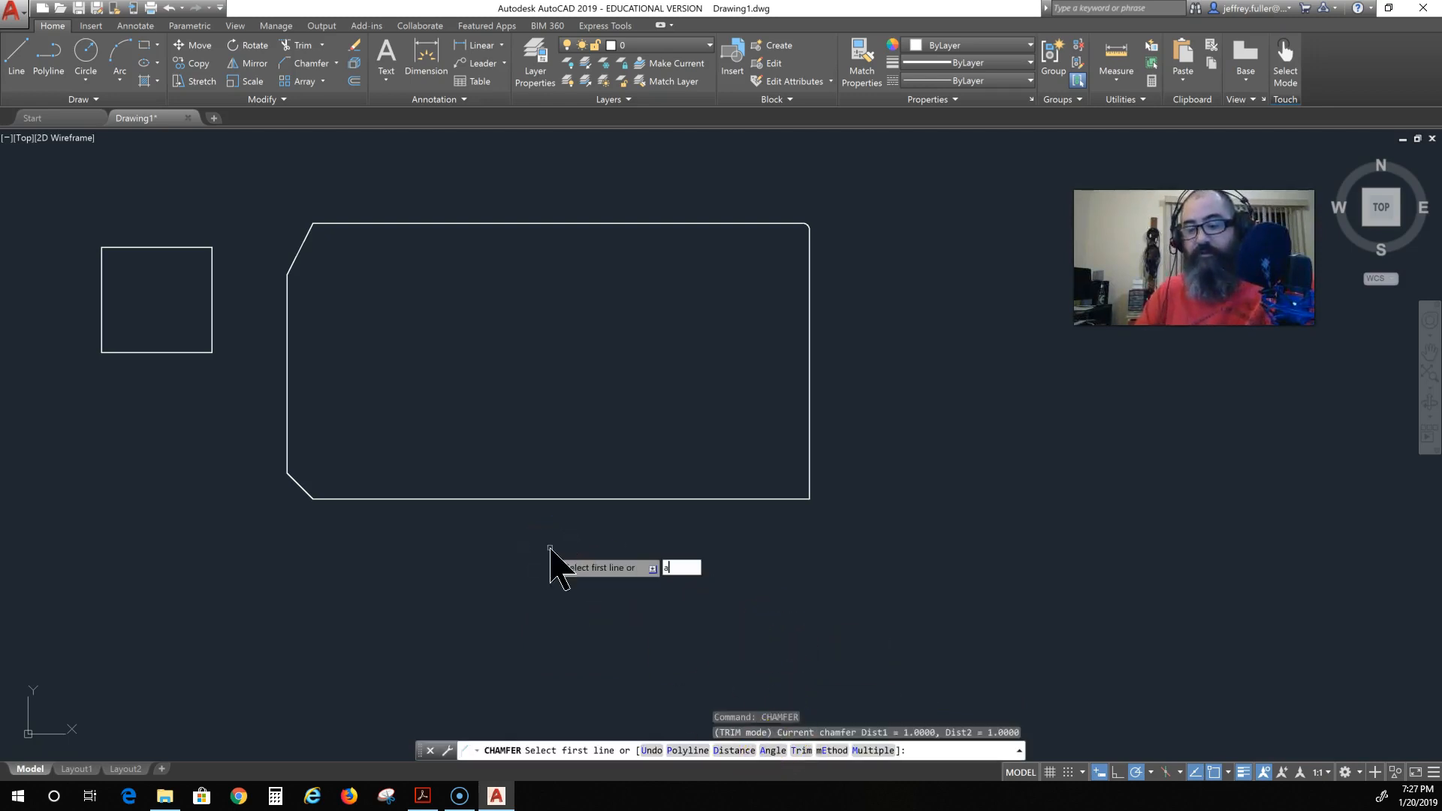
key("Return")
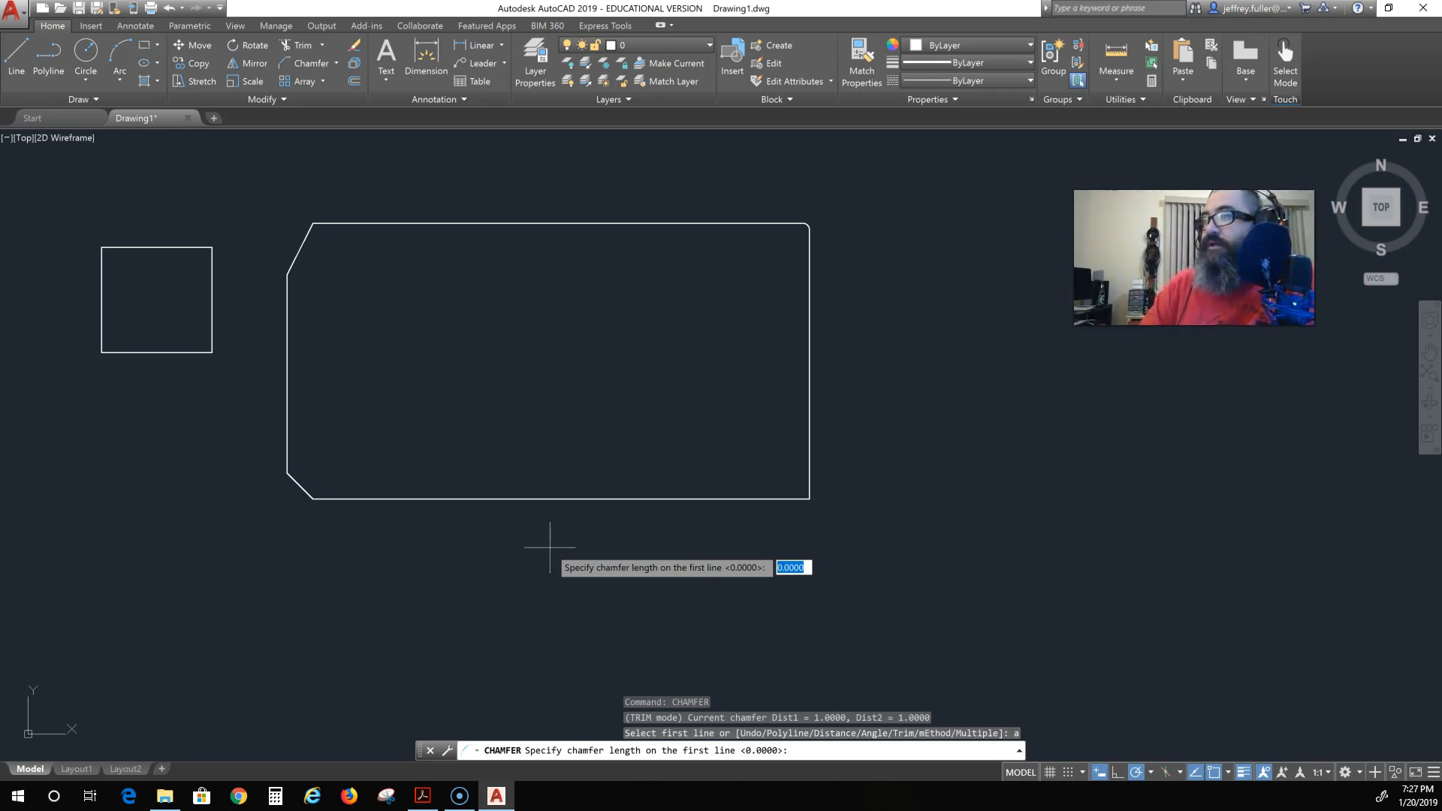
left_click(565, 549)
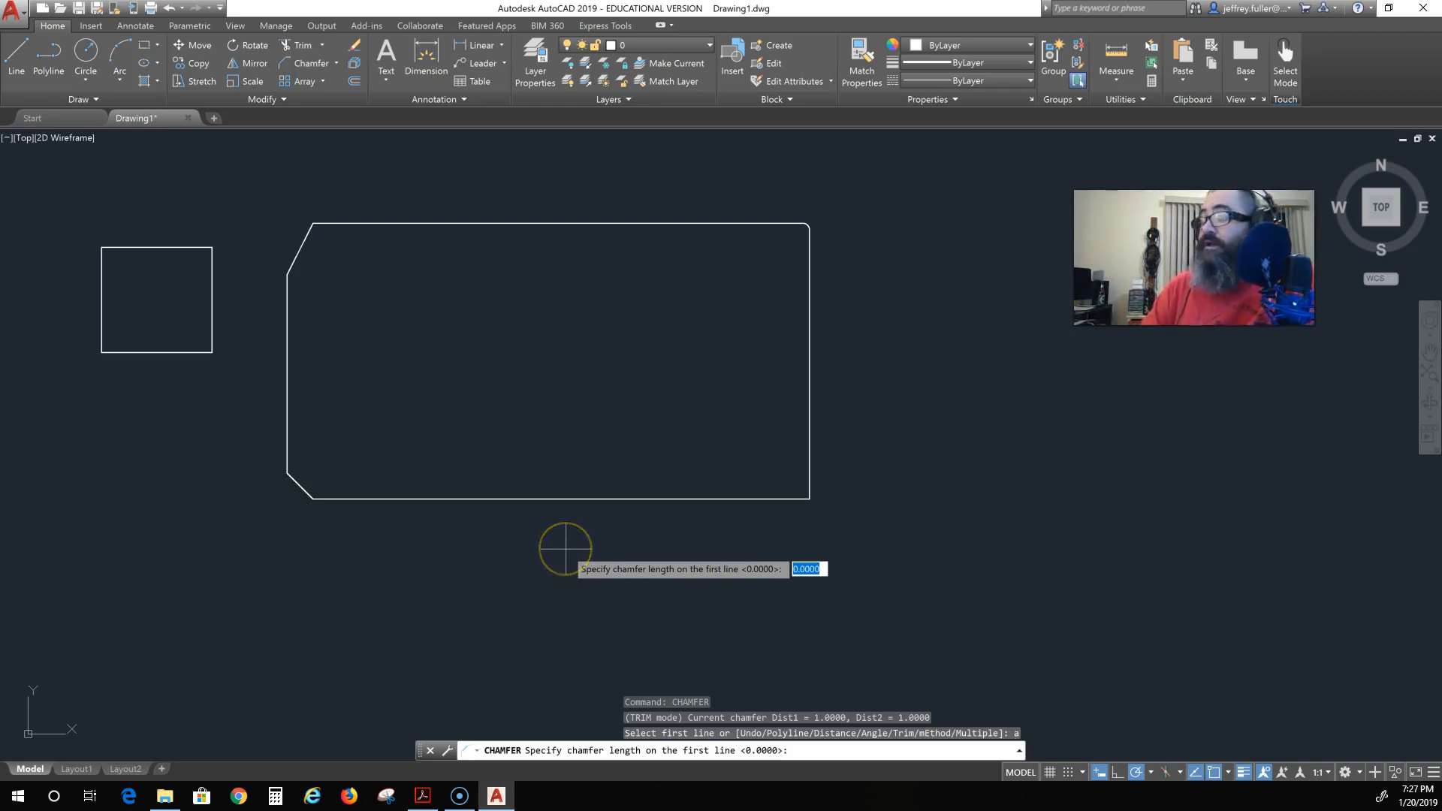
type("2")
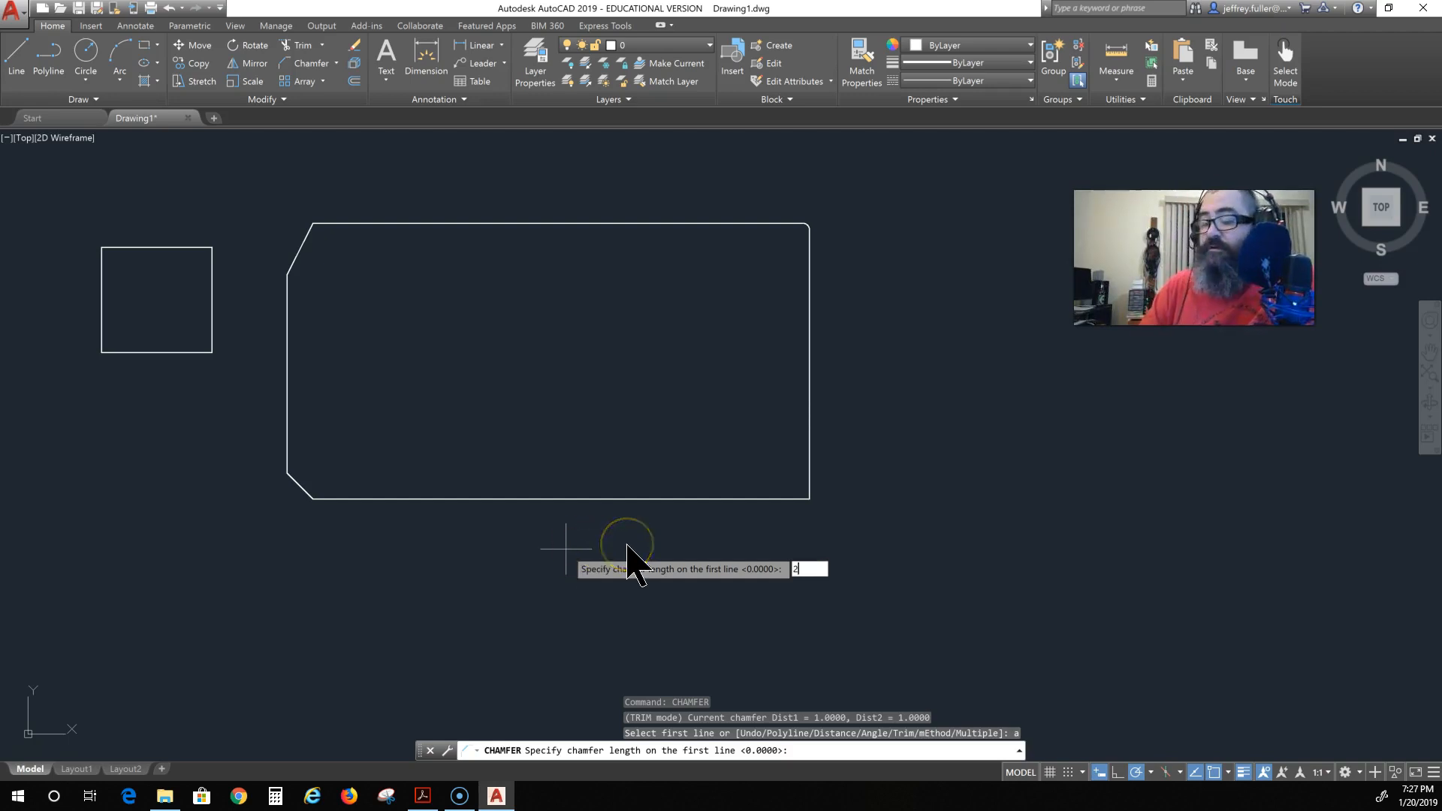
key("Return")
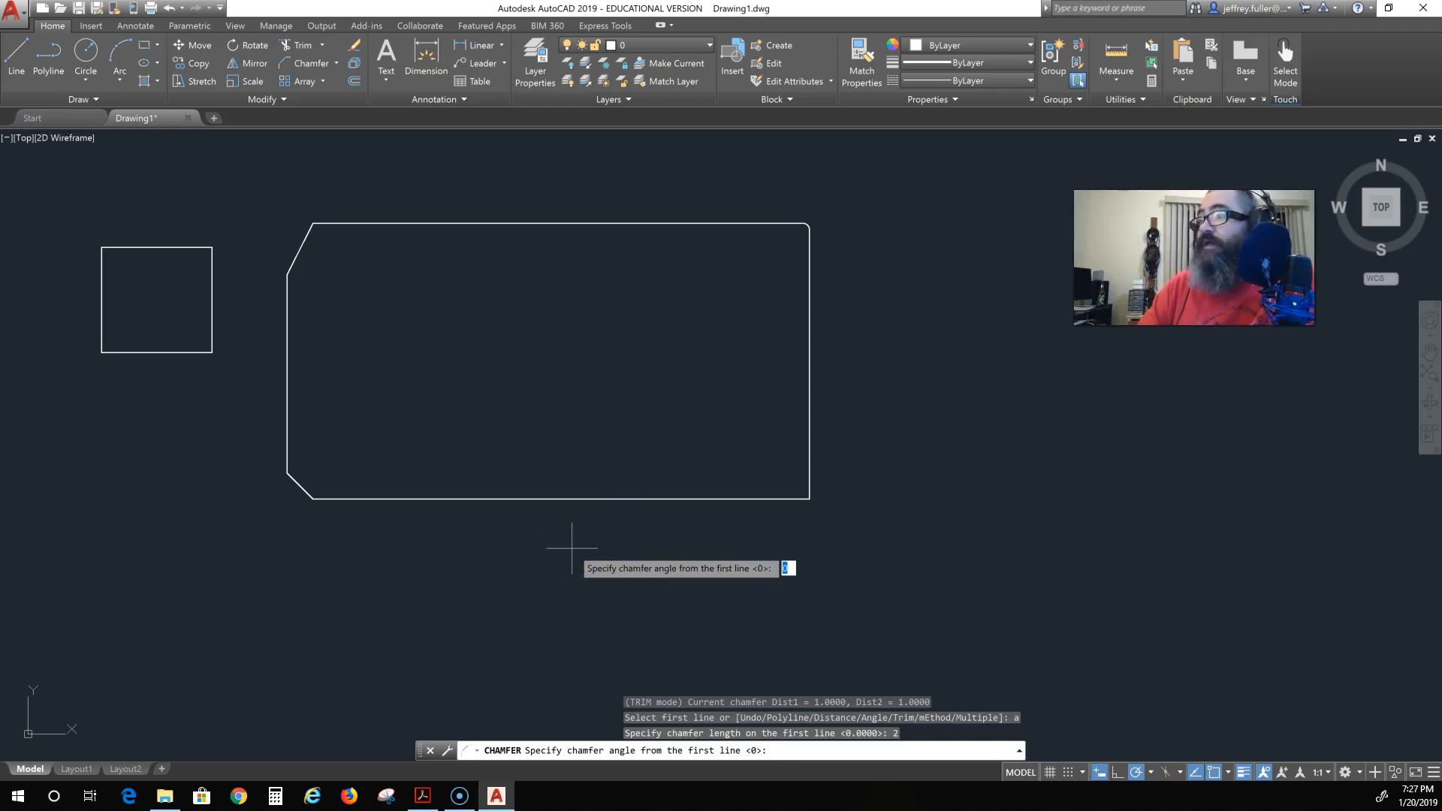
type("26")
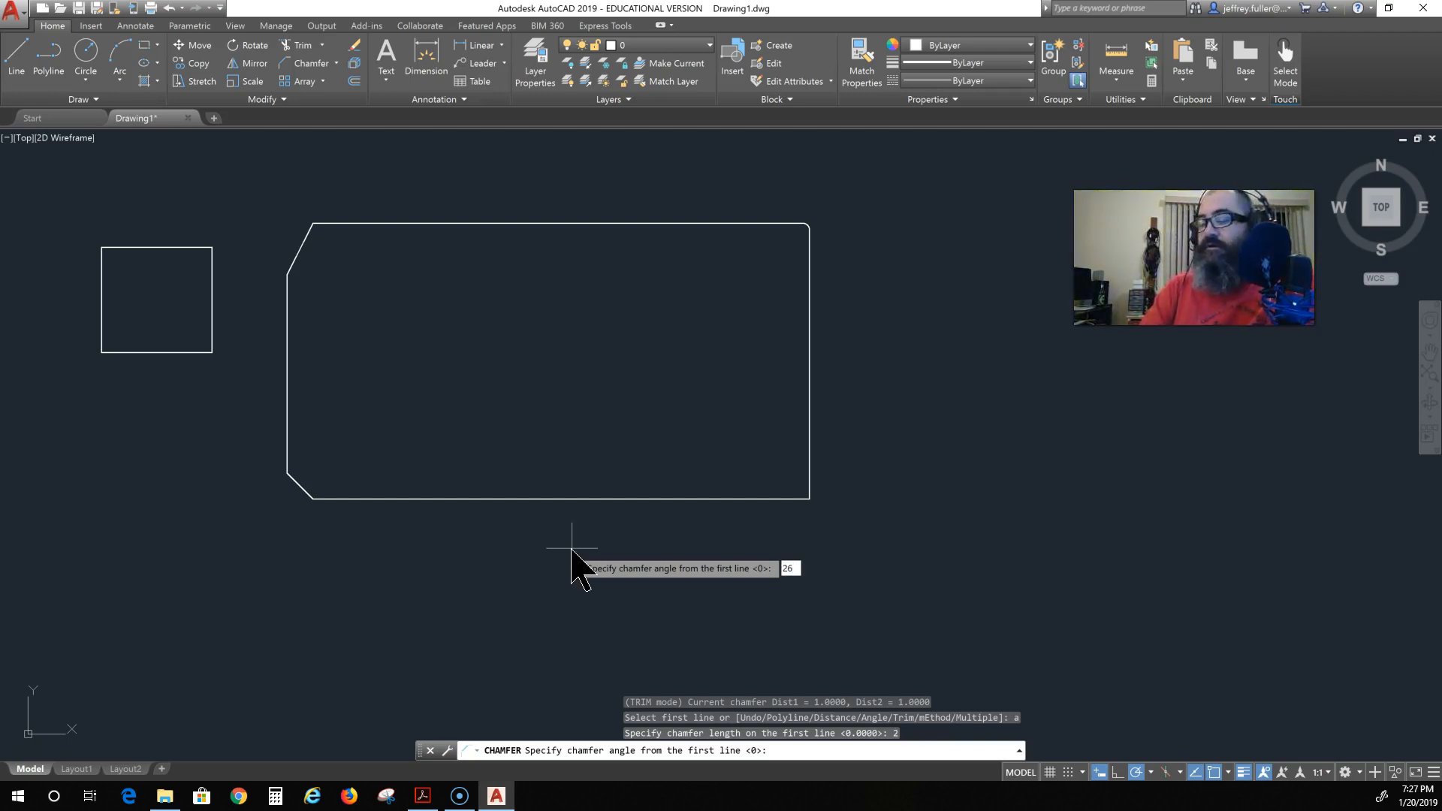
key("Return")
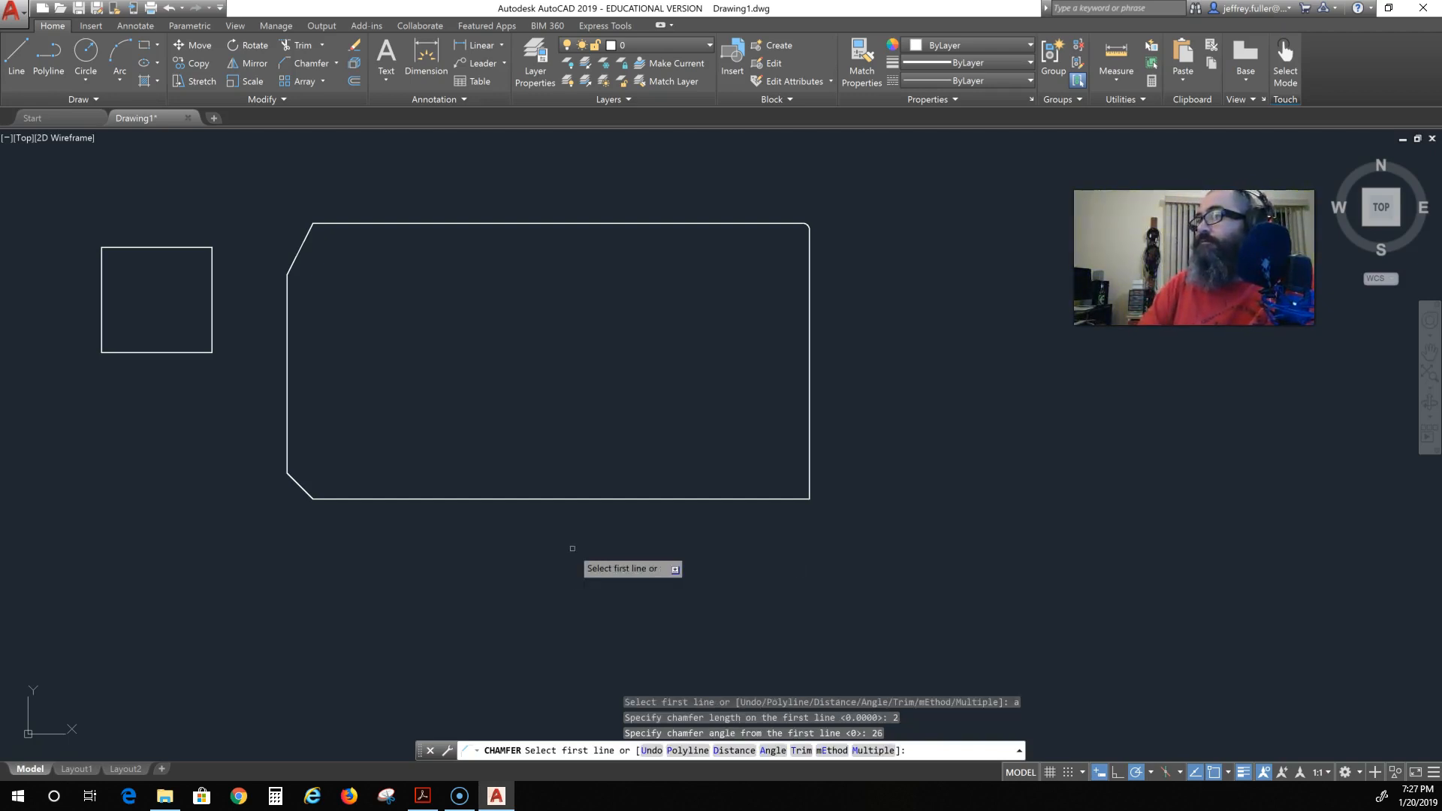
left_click(754, 499)
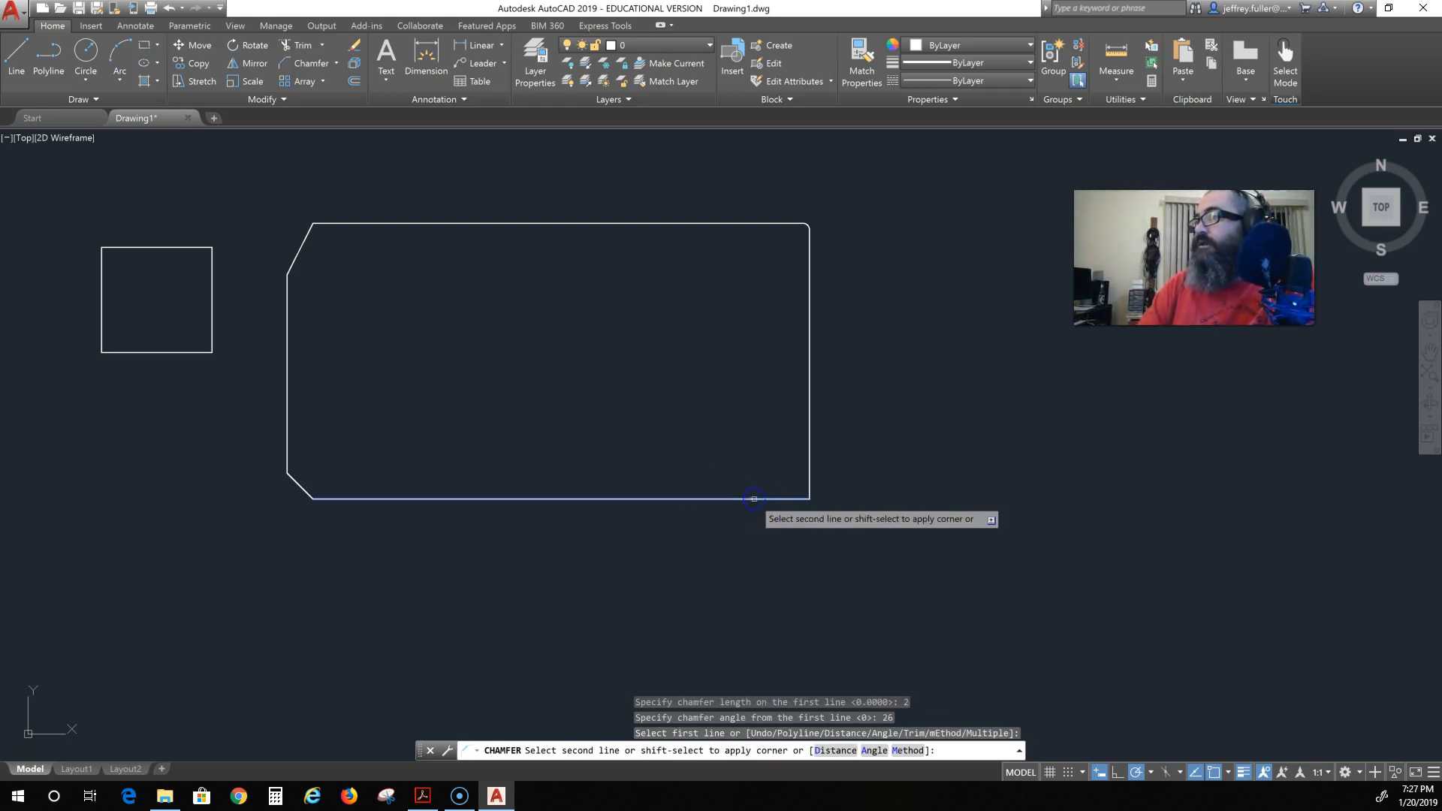
left_click(808, 453)
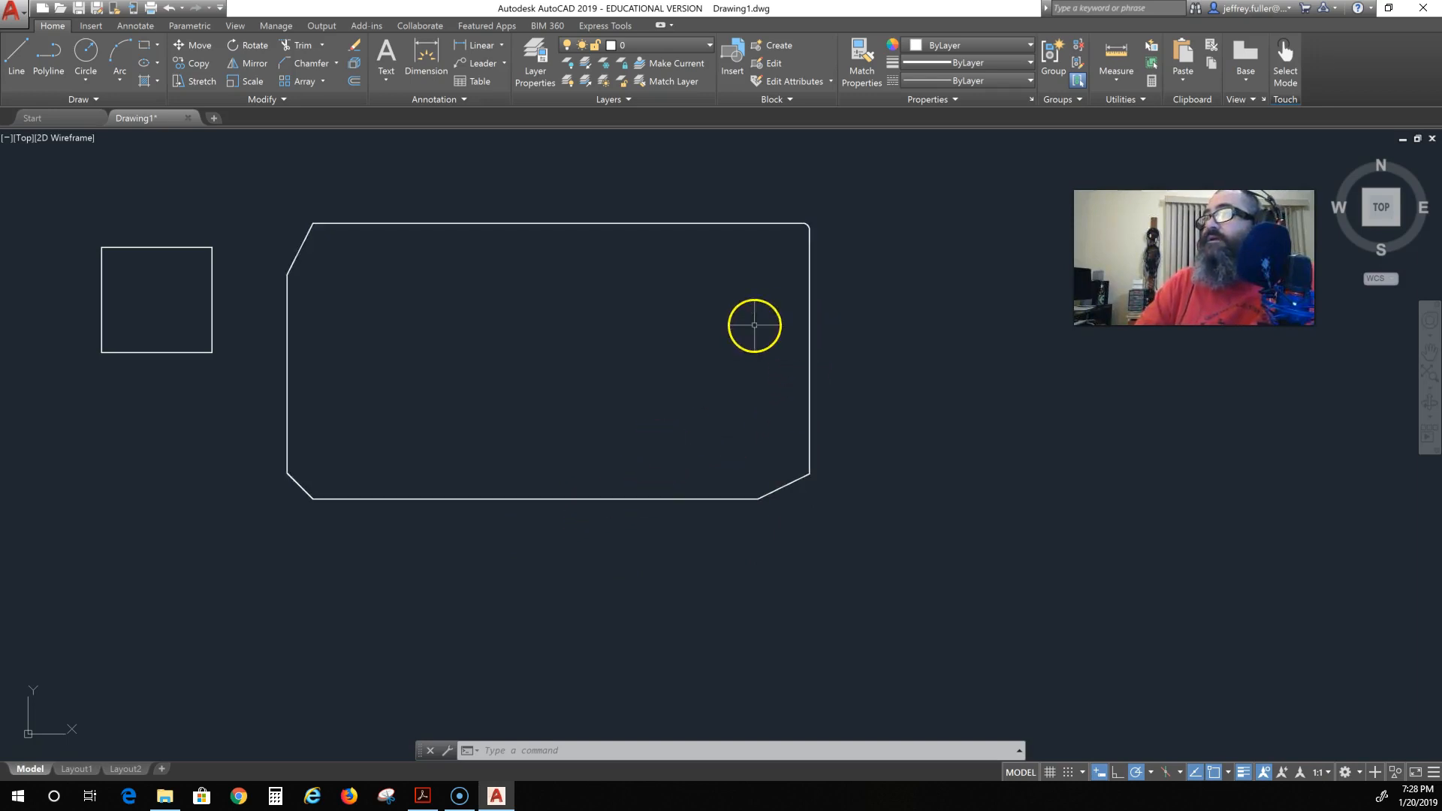
- Stretch the large shape's right edge down and outward by its midpoint grip, and its left edge down and outward likewise
left_click(810, 335)
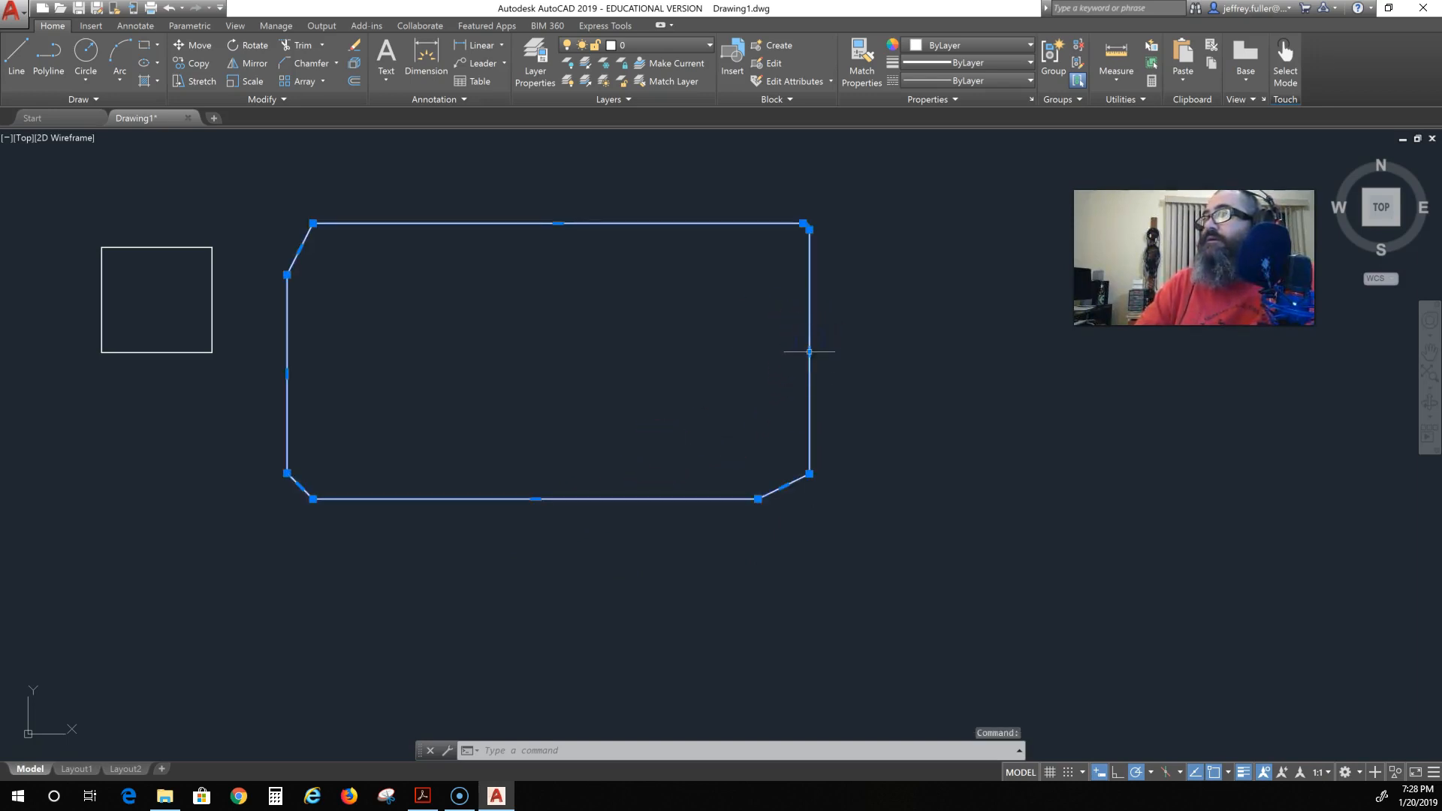
left_click(809, 351)
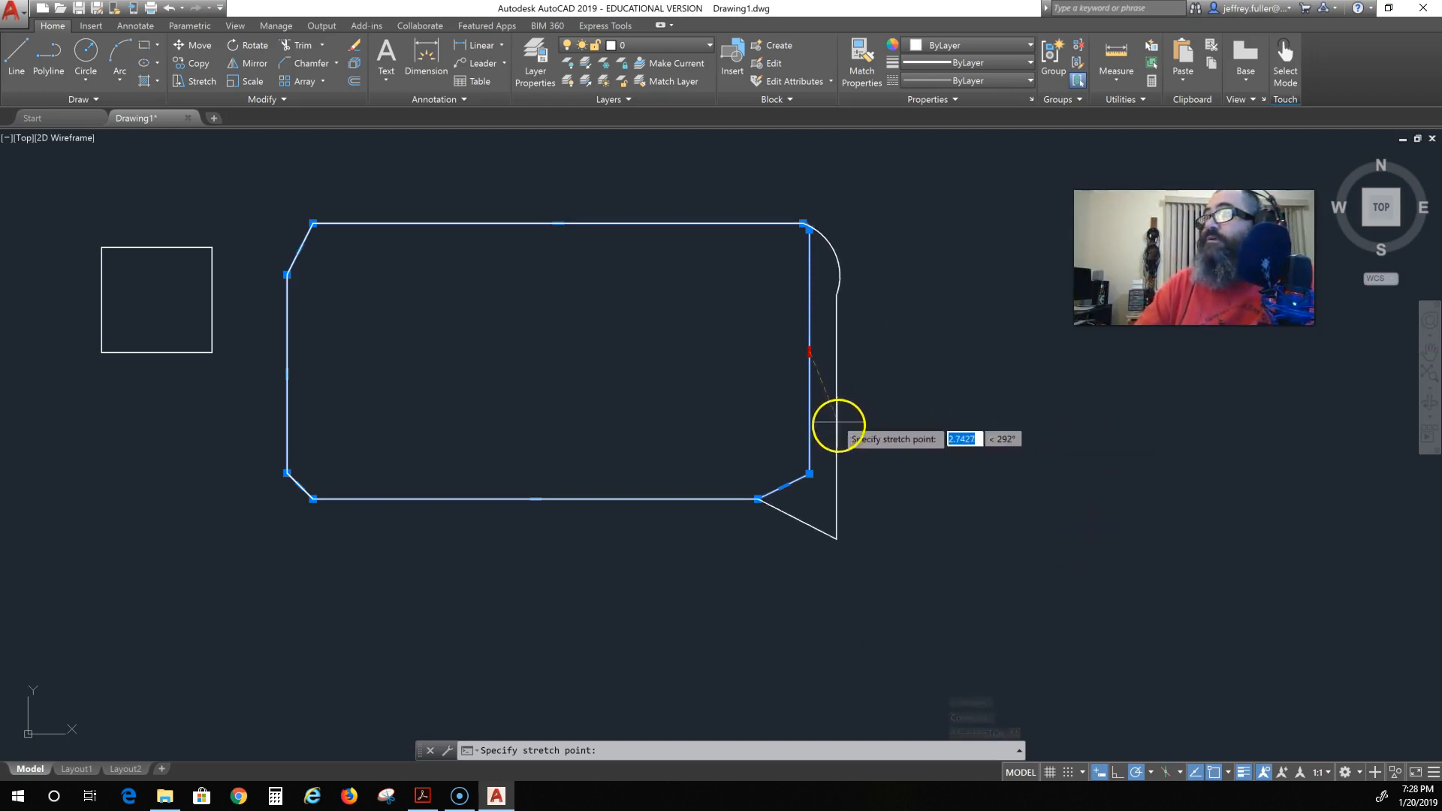
left_click(828, 451)
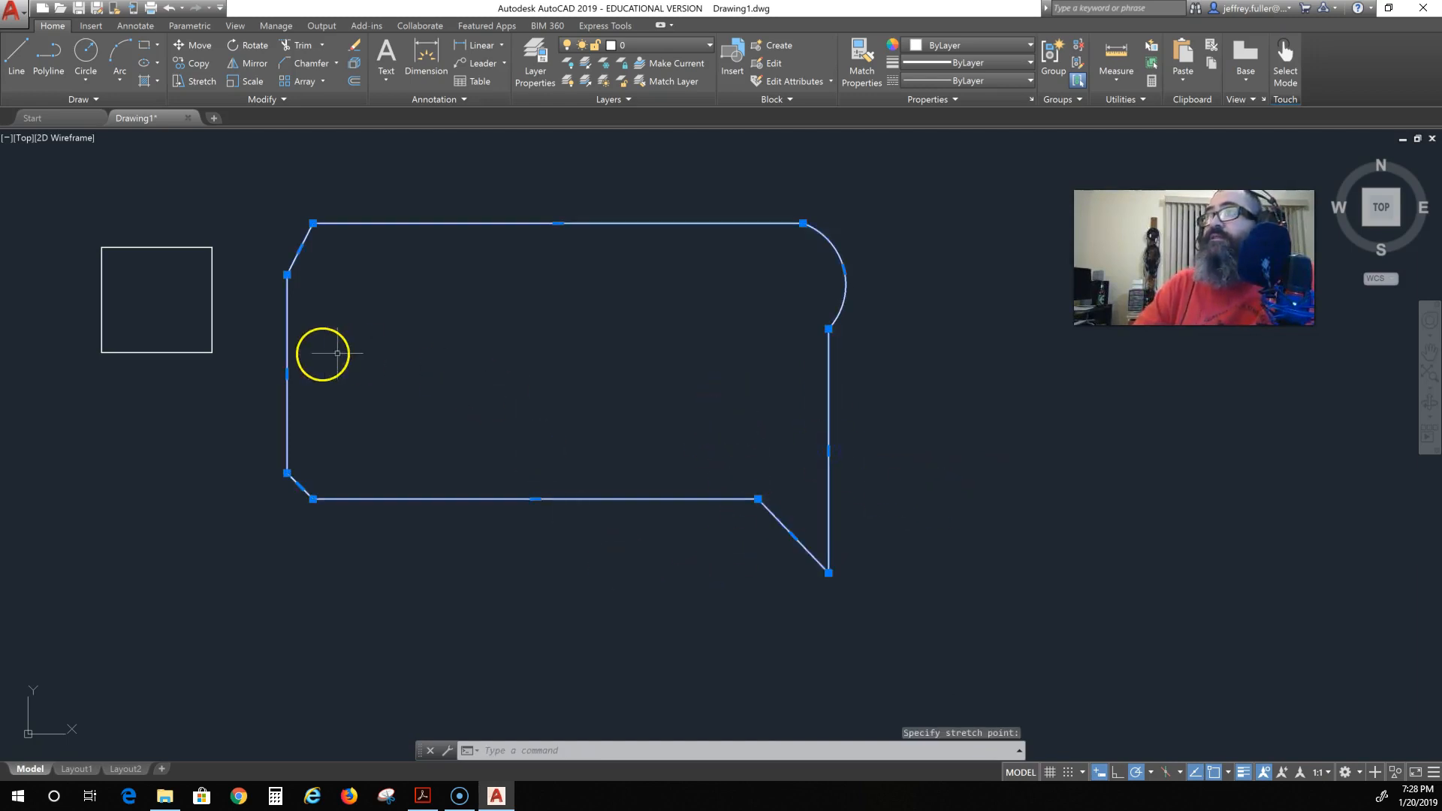
left_click(287, 373)
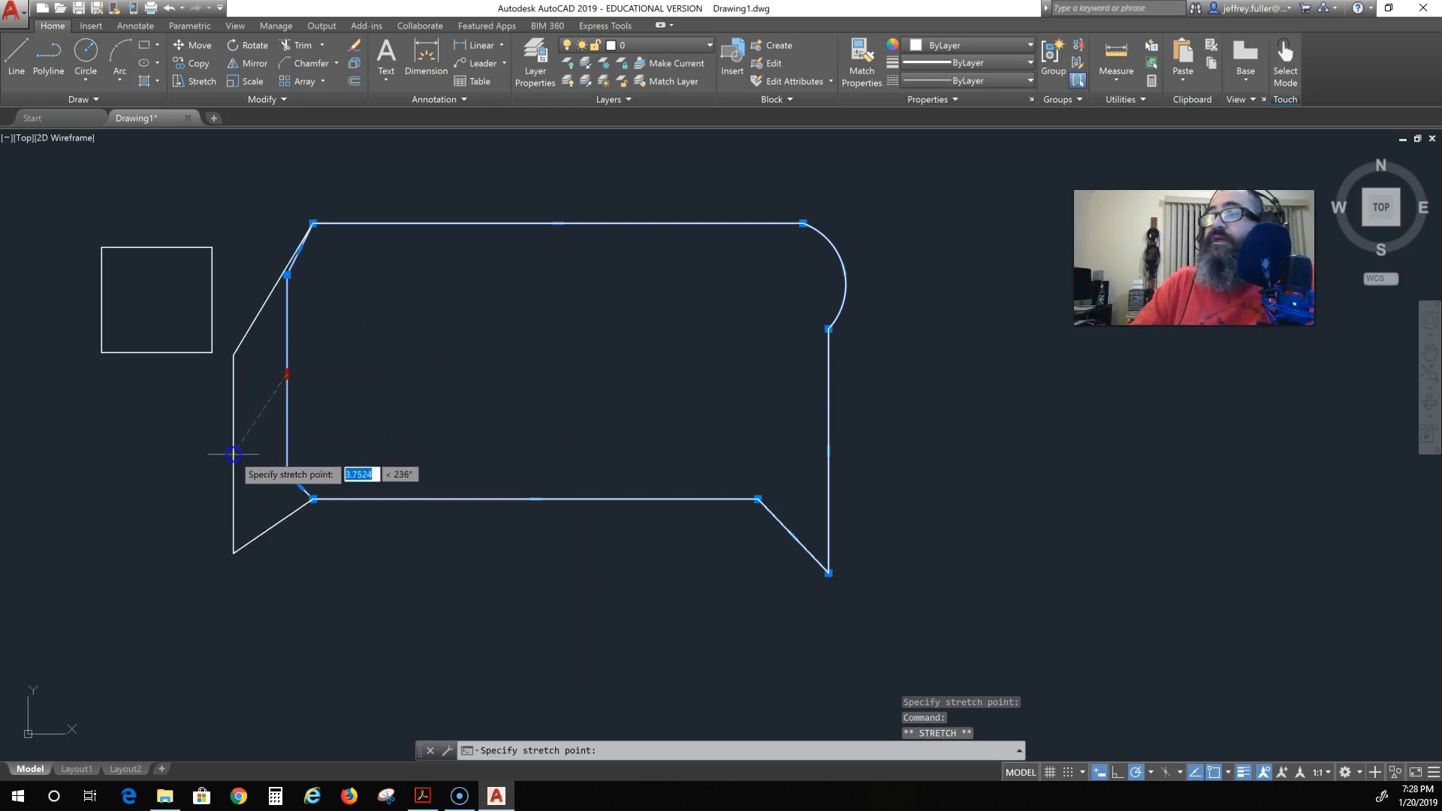
left_click(208, 518)
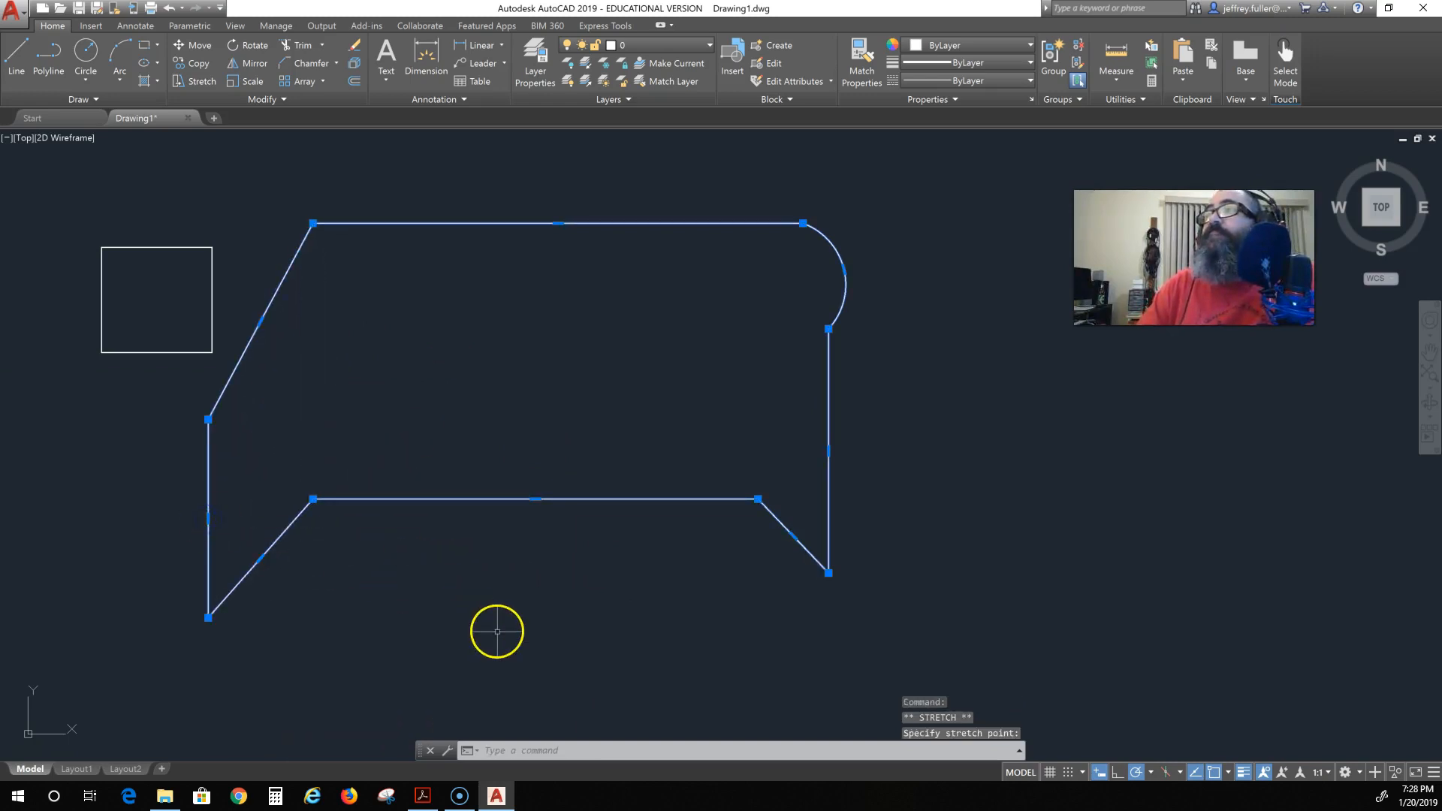